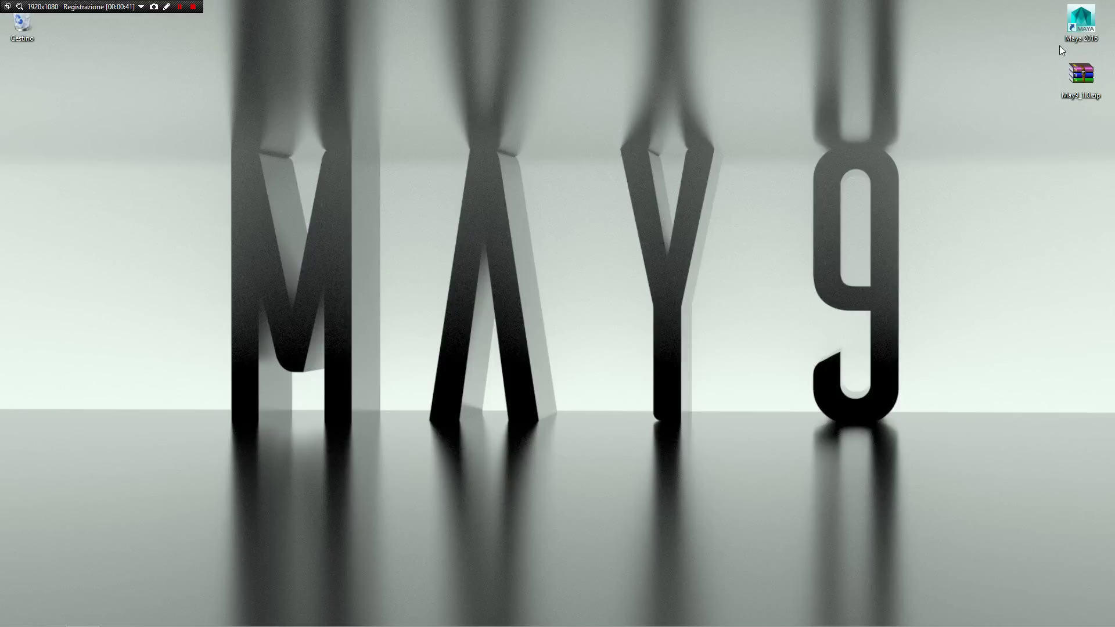
Open May9_1.0.zip and examine the installation instructions, new hotkeys and known issues in Readme.txt, leaving only the archive open
double_click(1074, 82)
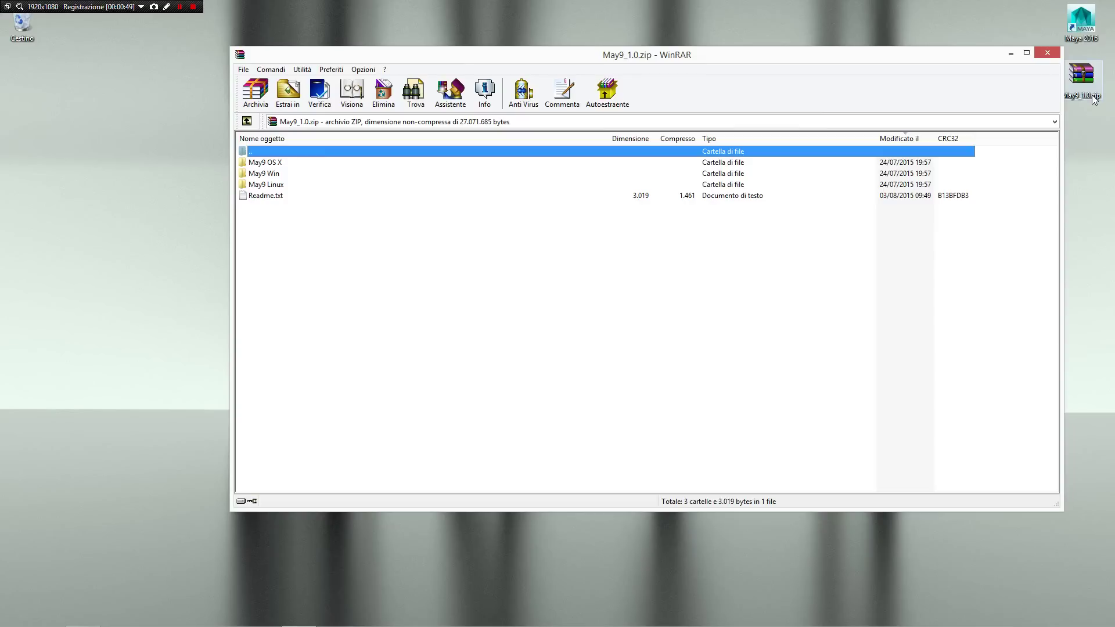
left_click(289, 186)
double_click(289, 195)
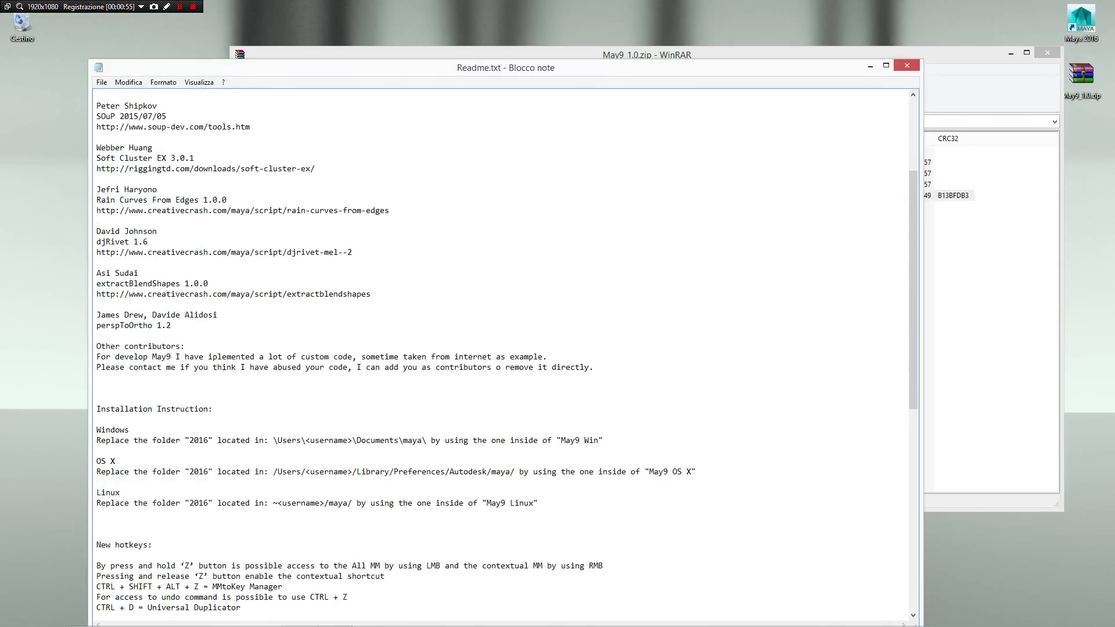
scroll(499, 349, "down", 6)
scroll(500, 349, "up", 11)
scroll(500, 348, "down", 6)
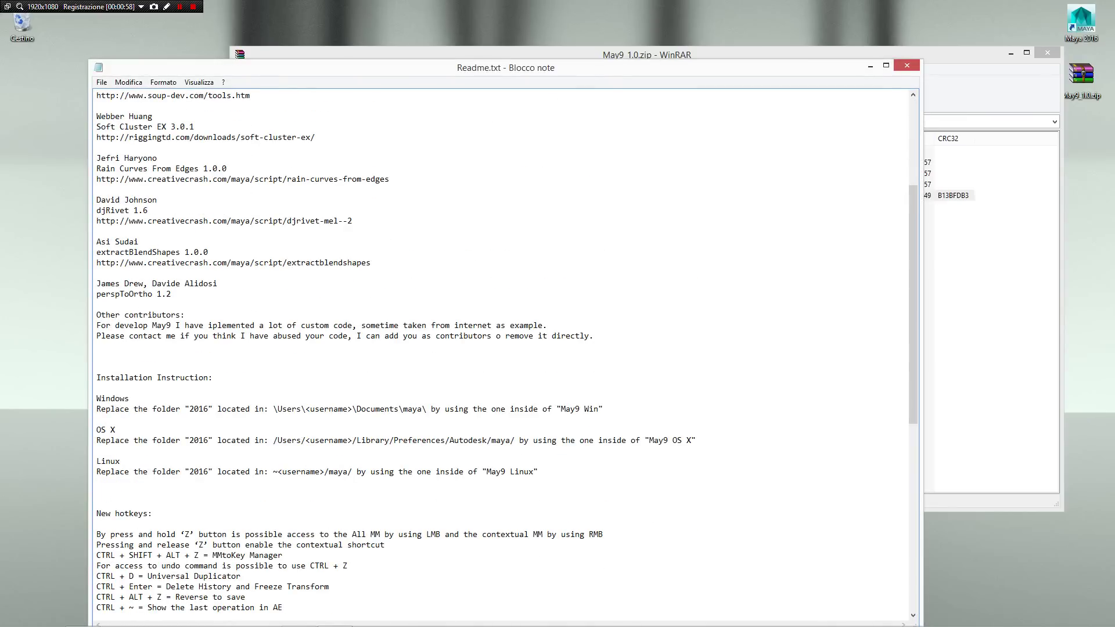
scroll(499, 348, "down", 8)
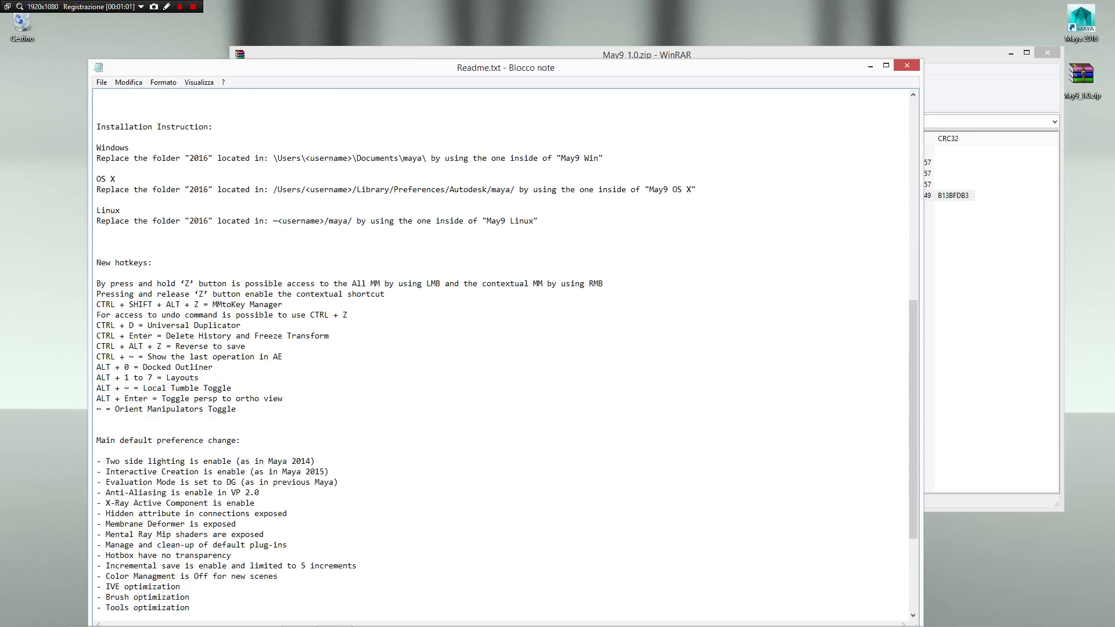
scroll(499, 348, "down", 3)
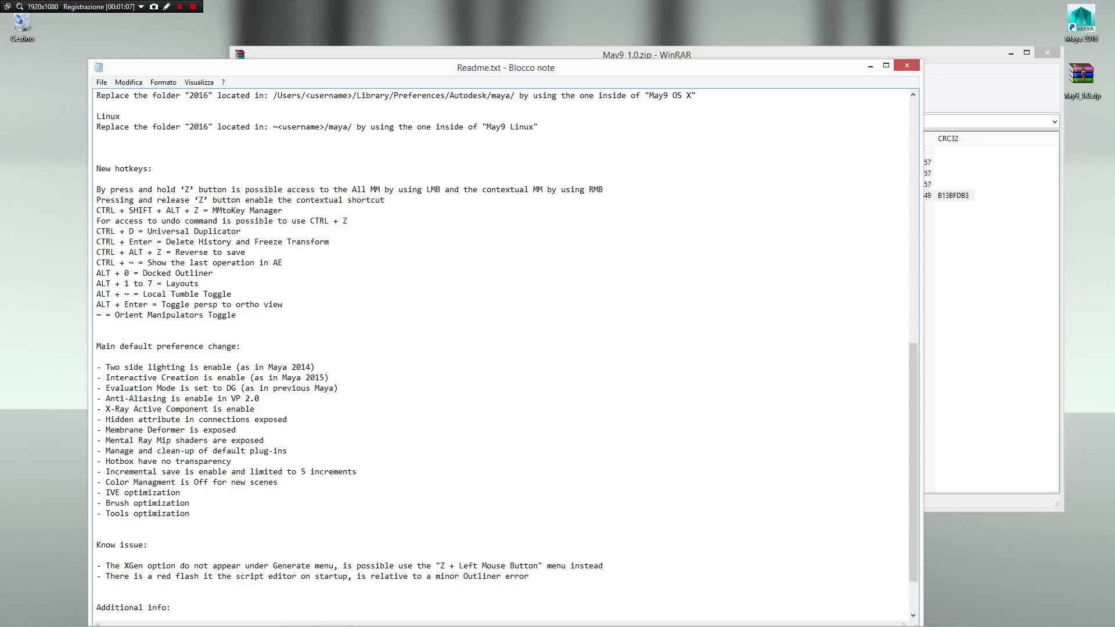
left_click_drag(383, 67, 578, 66)
scroll(283, 212, "up", 5)
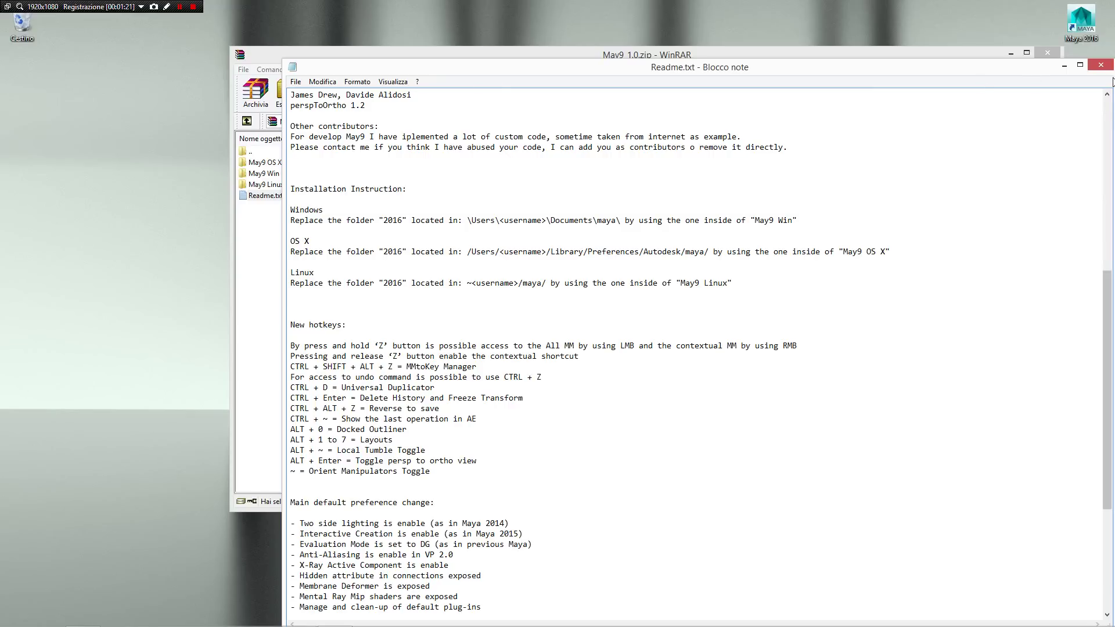
left_click(1101, 64)
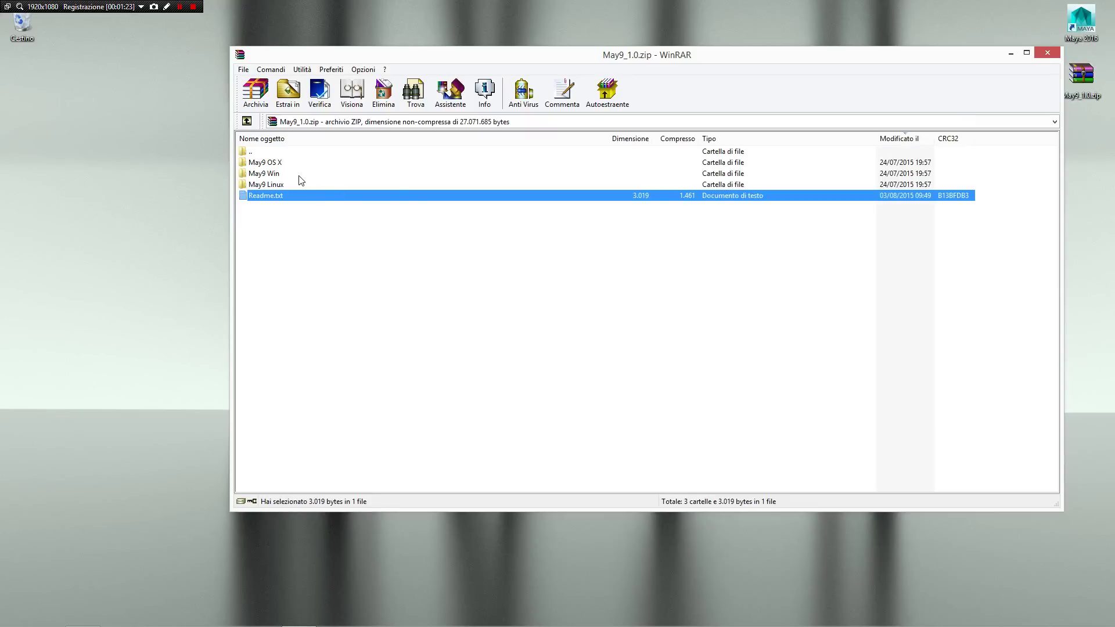
Open the May9 Win folder inside the archive and move the archive window aside
left_click(301, 177)
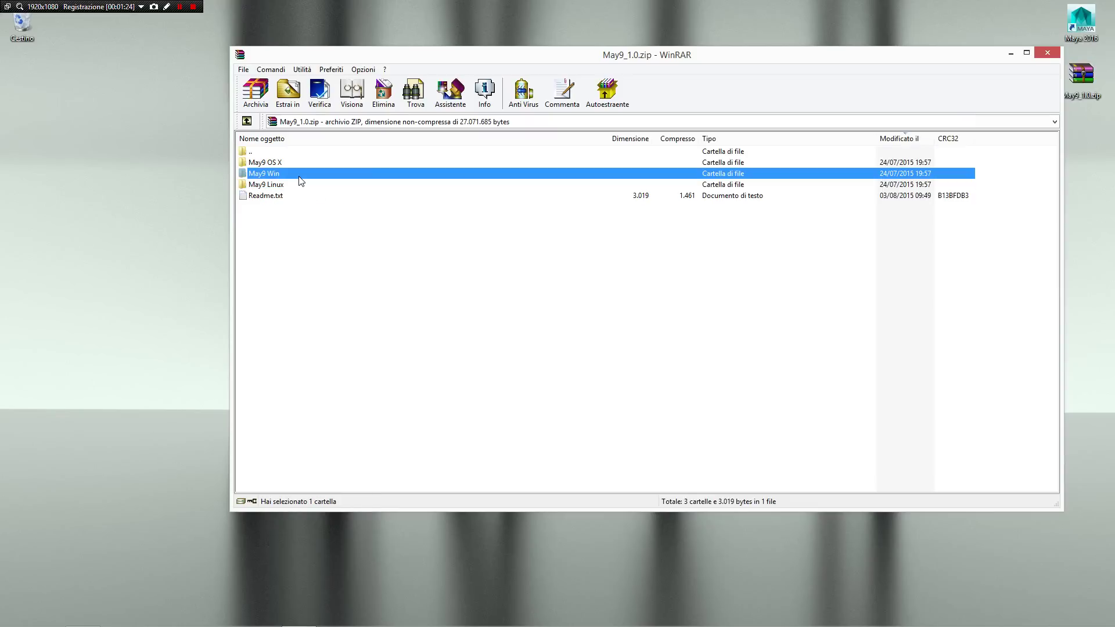
double_click(278, 173)
left_click_drag(474, 55, 675, 42)
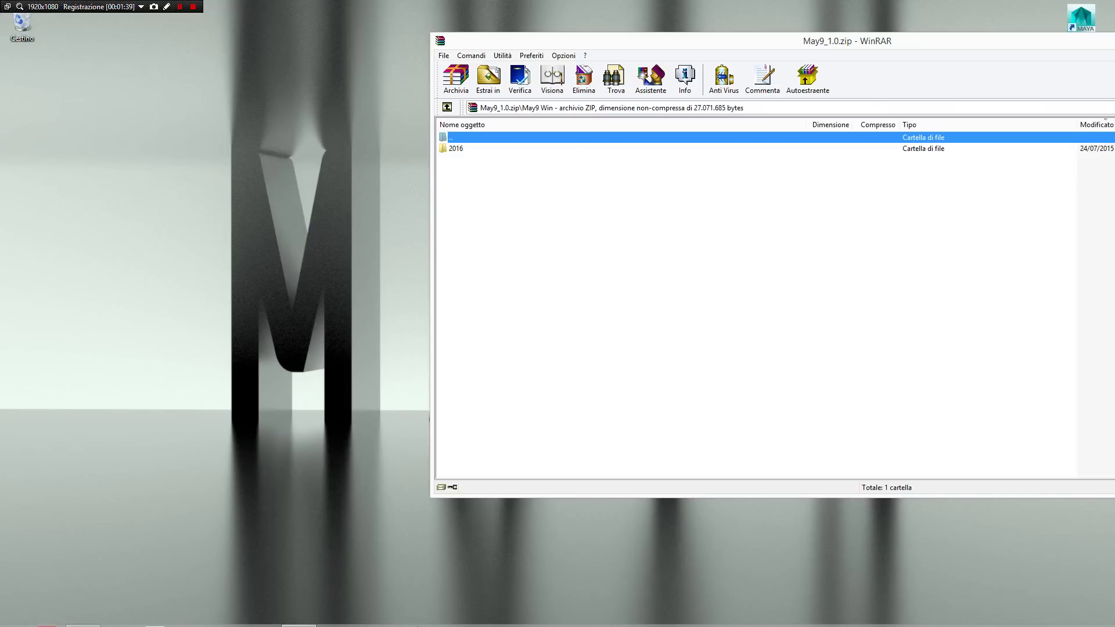
In the Documents maya folder, rename the existing 2016 folder as 2016_bak
mouse_move(311, 622)
left_click(83, 615)
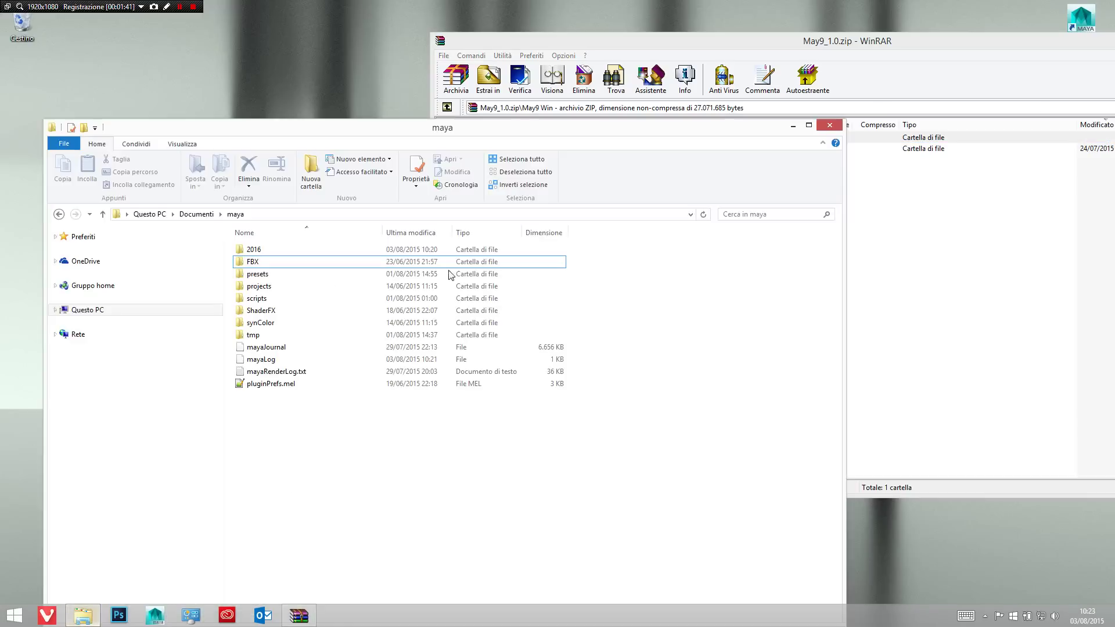
left_click(294, 251)
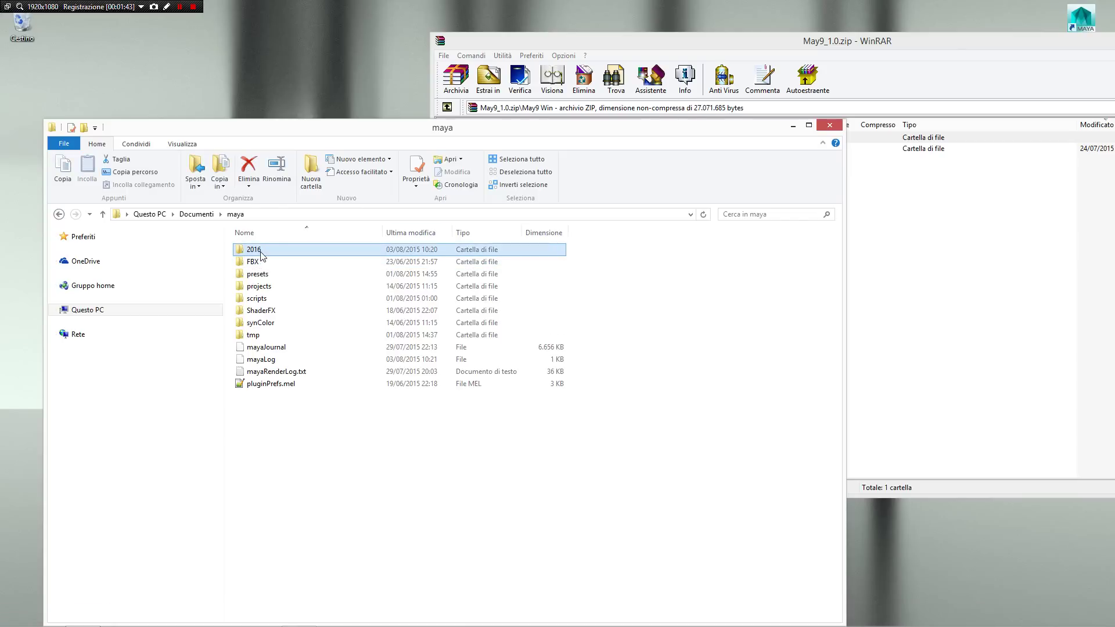
key("F2")
type("_n")
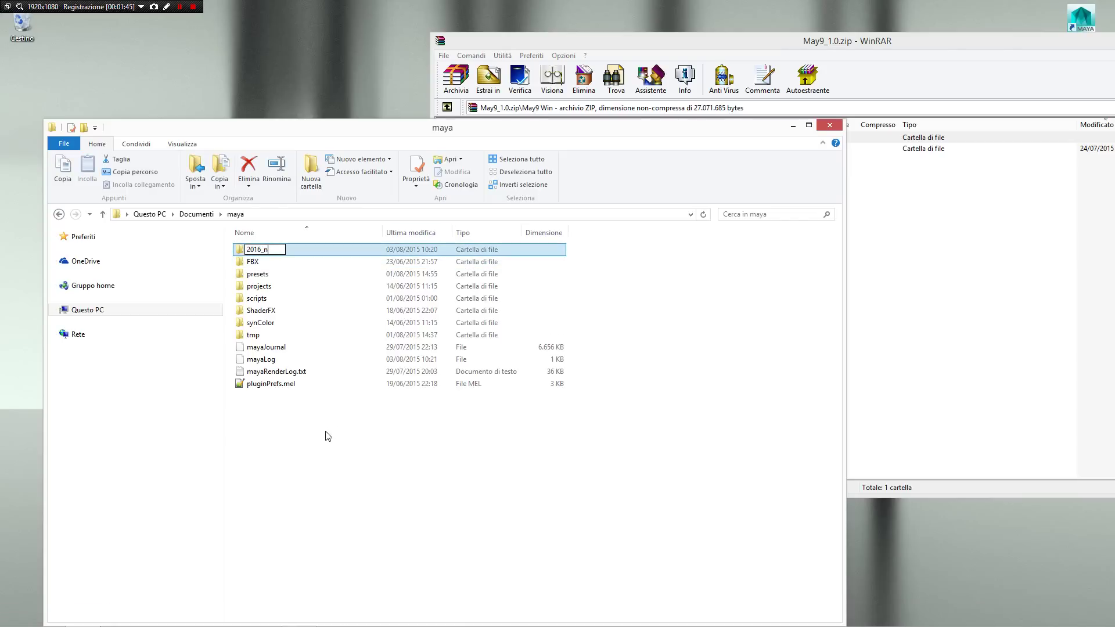
type("ak")
key("Return")
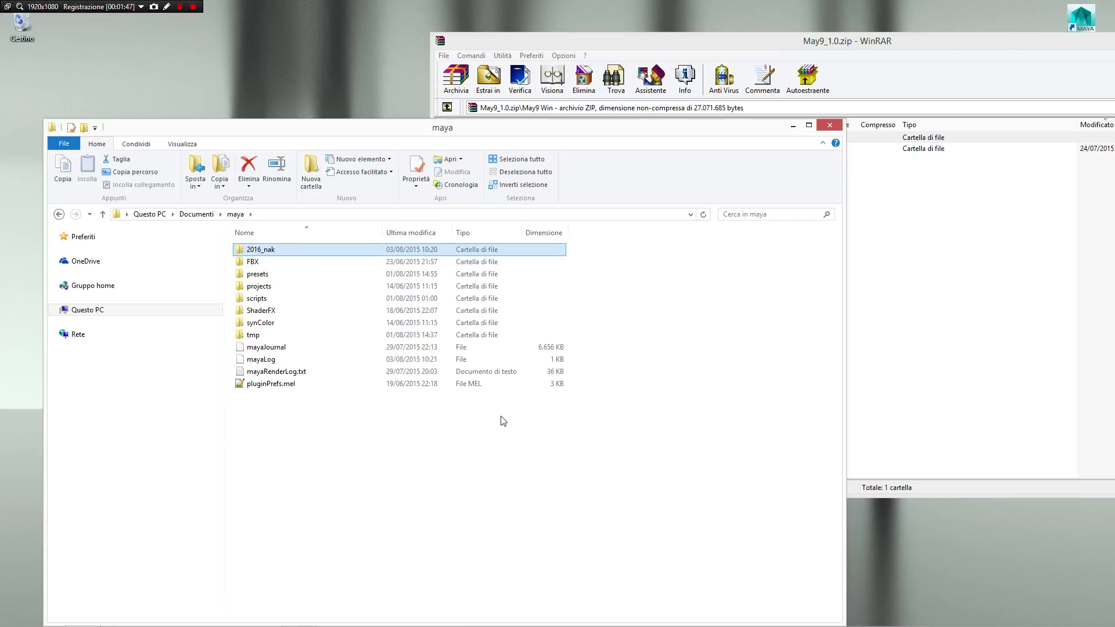
left_click(261, 251)
key("Right")
key("Left")
key("Left")
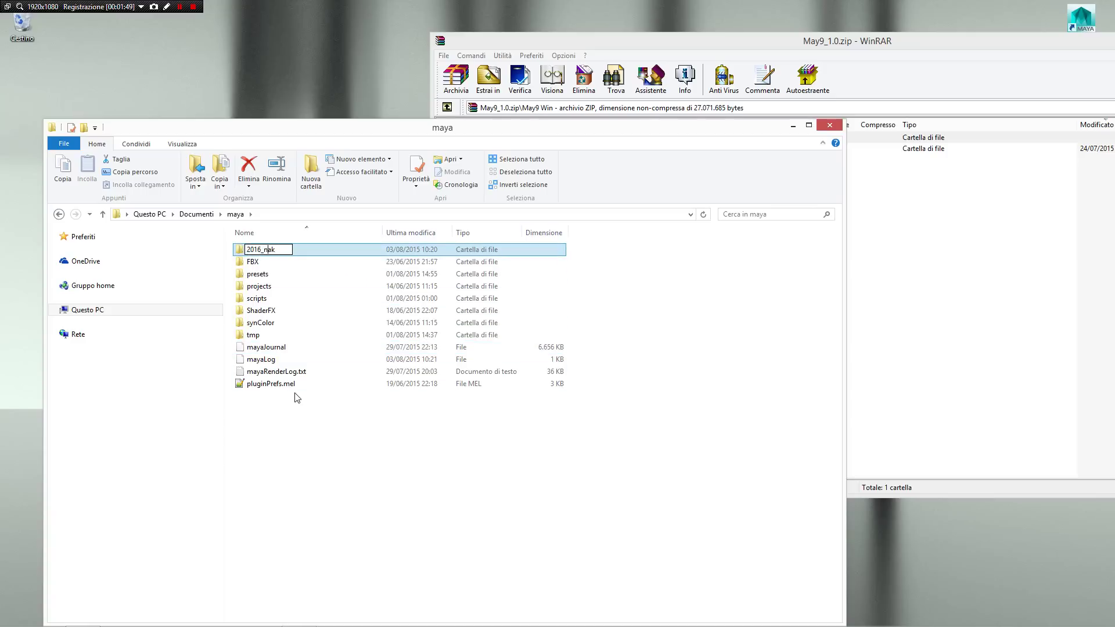
key("BackSpace")
type("b")
key("Return")
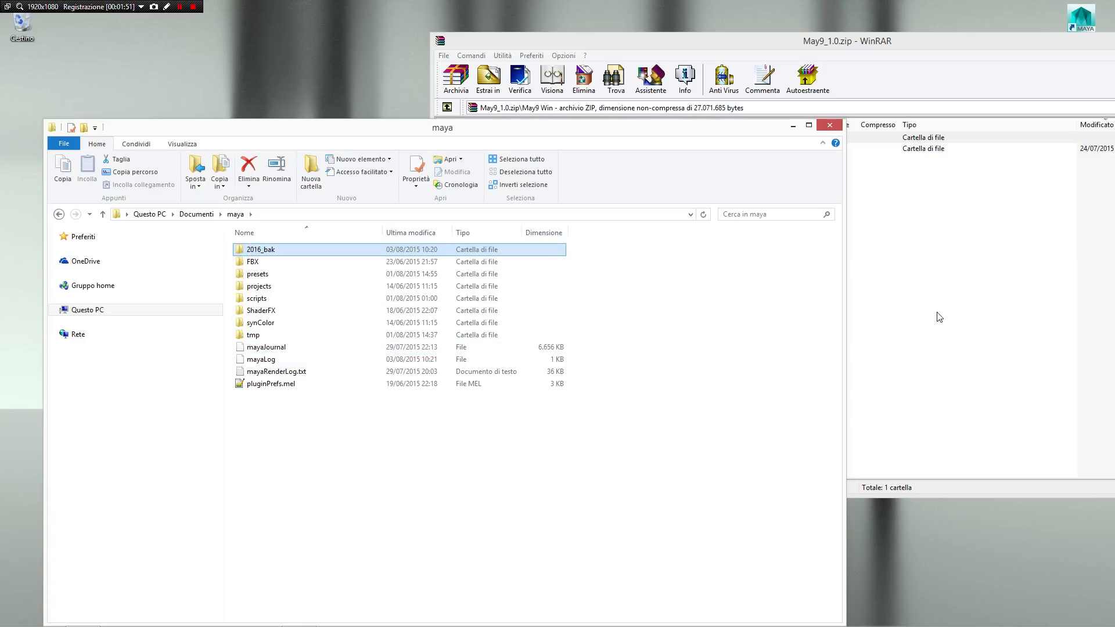
Extract the 2016 folder from the archive into the Documents maya folder and close the archive
left_click(939, 316)
left_click_drag(456, 149, 343, 463)
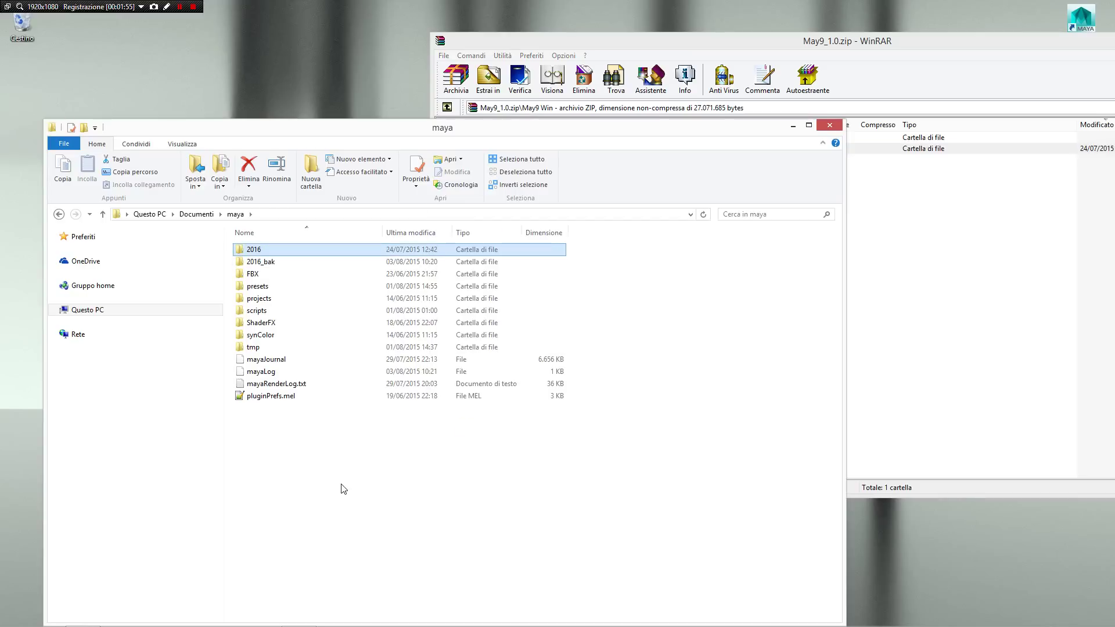
double_click(819, 38)
left_click(815, 28)
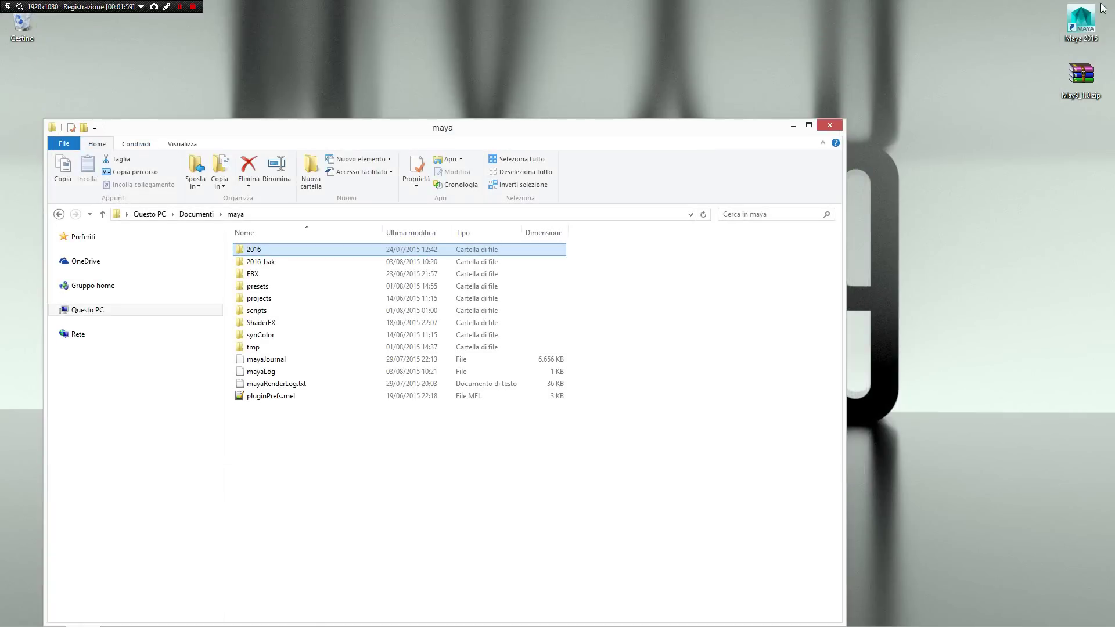
Launch Maya 2016 from the desktop and close the maya folder window
double_click(1076, 26)
left_click(830, 126)
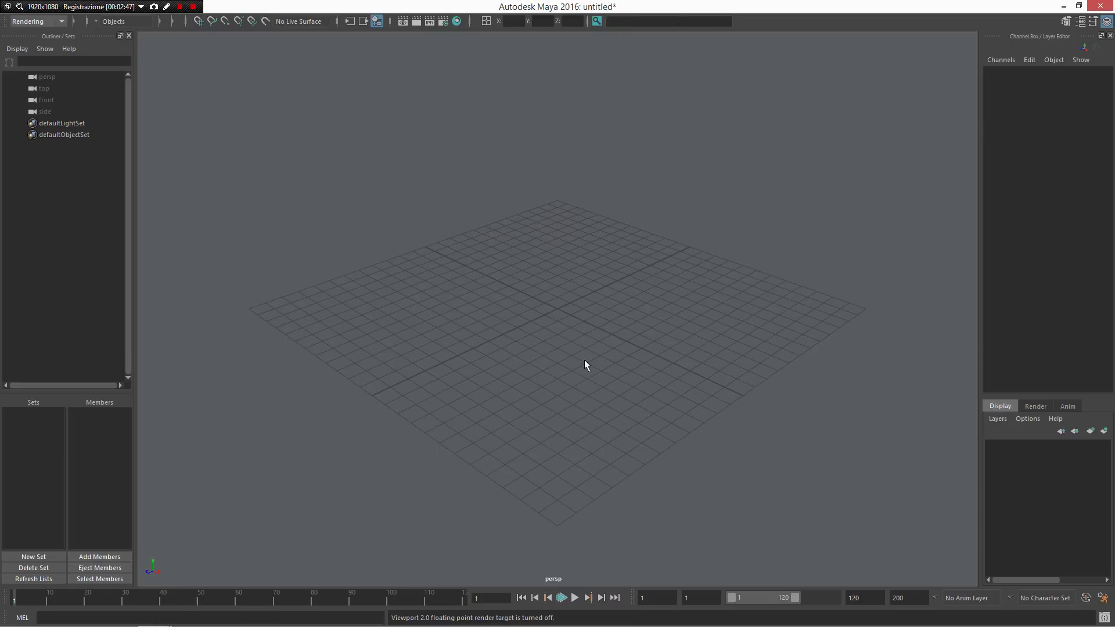
Create a polygon cube about 7.3 units on each side near the centre of the grid
key("space")
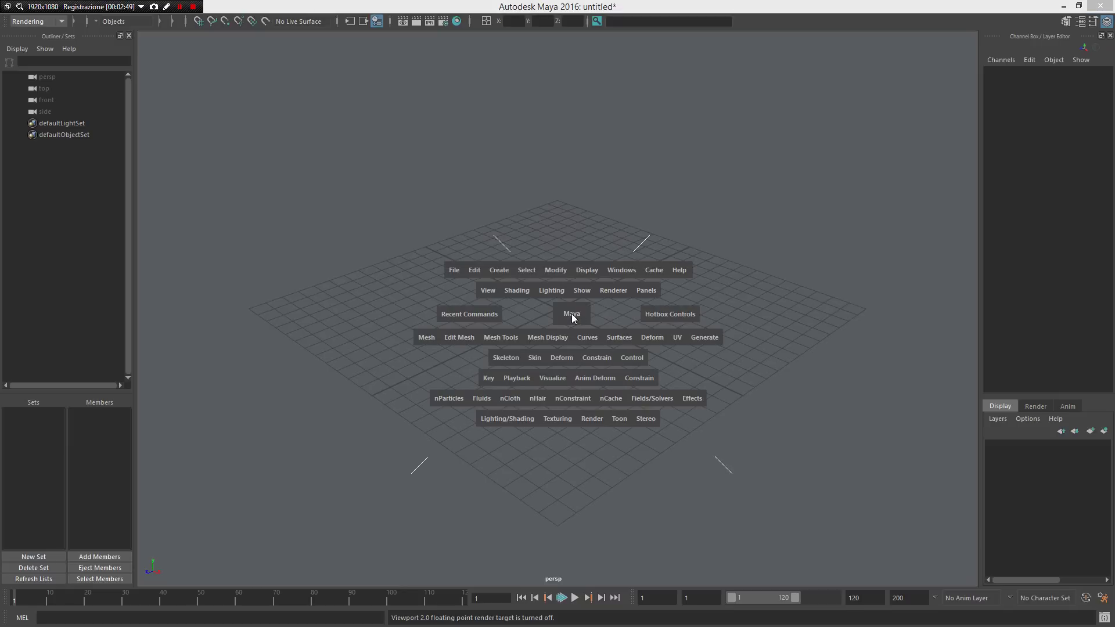
left_click(457, 271)
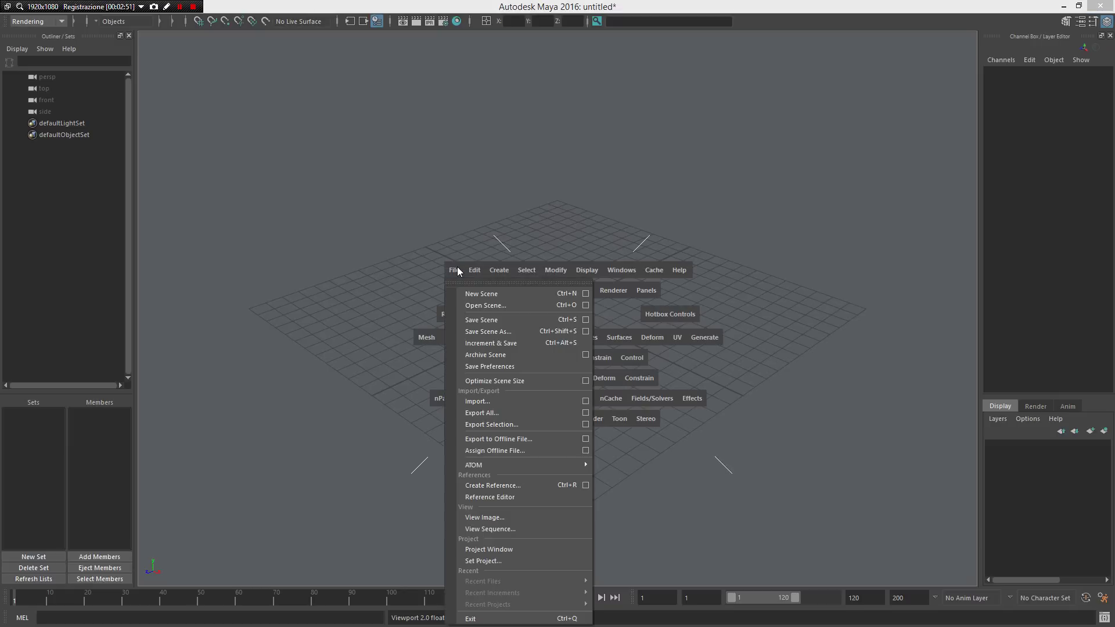
left_click(499, 271)
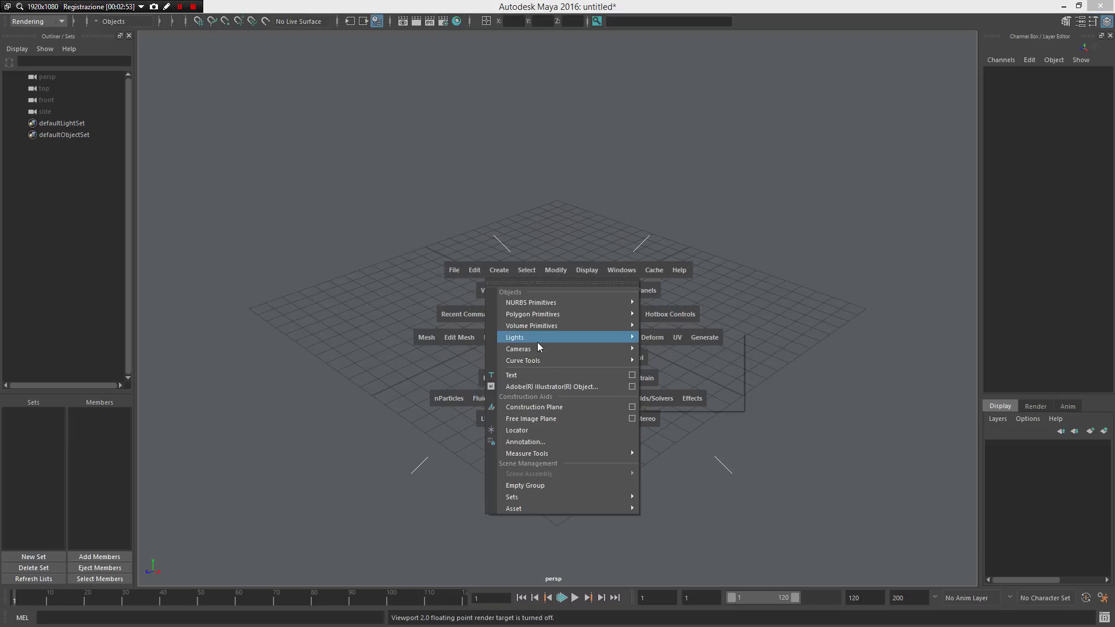
mouse_move(534, 314)
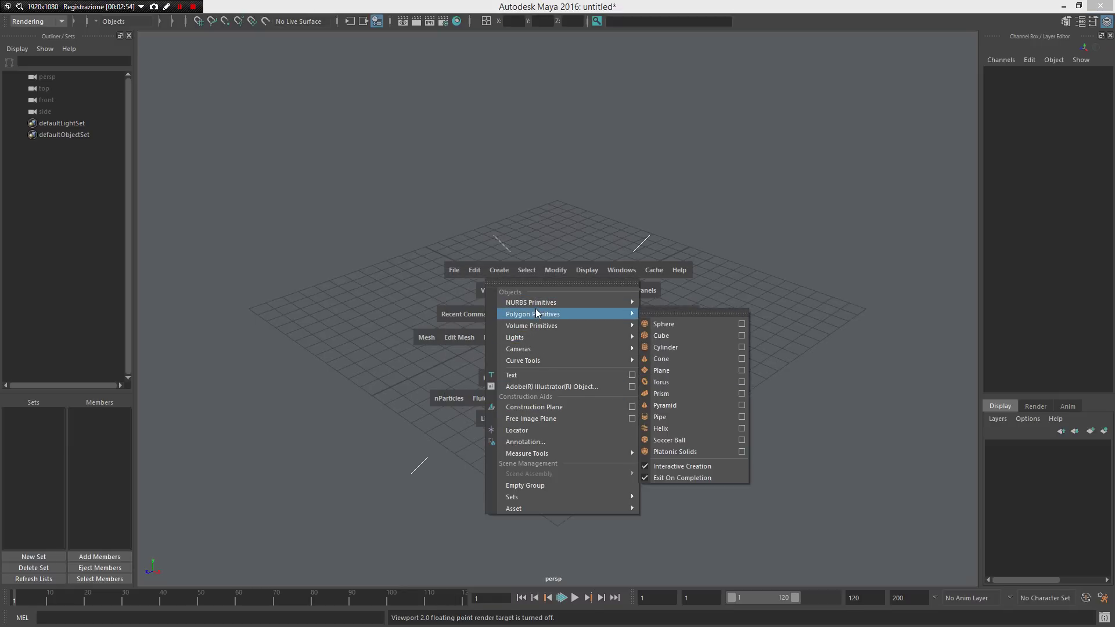
left_click(695, 336)
left_click_drag(620, 304, 613, 215)
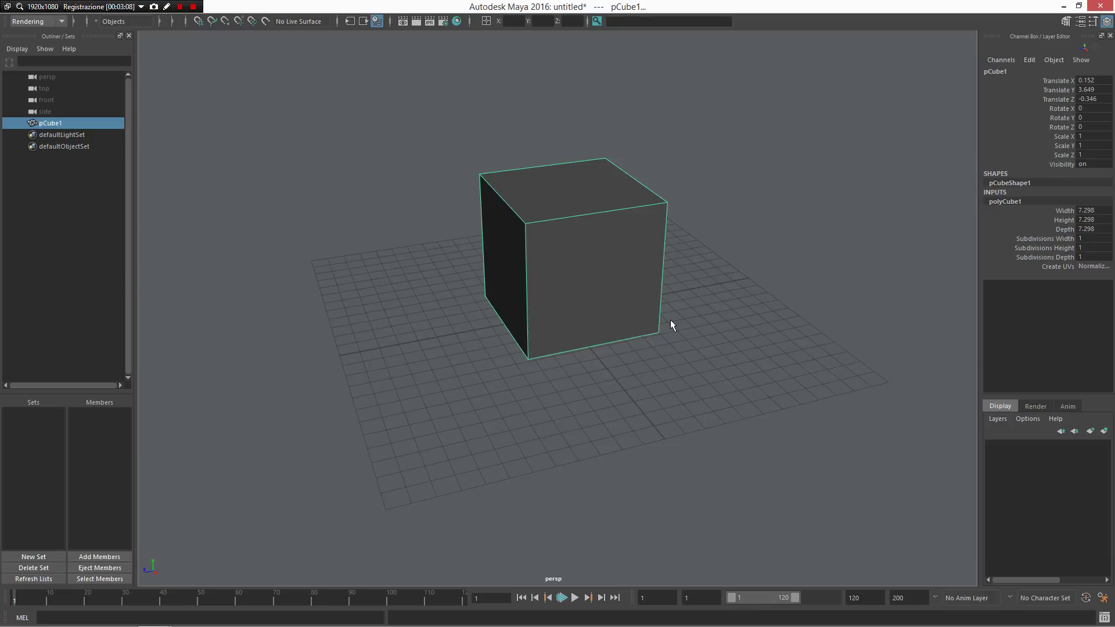
Cycle through the Move, Rotate, Scale and Show Manipulator tools on the cube
key("w")
key("e")
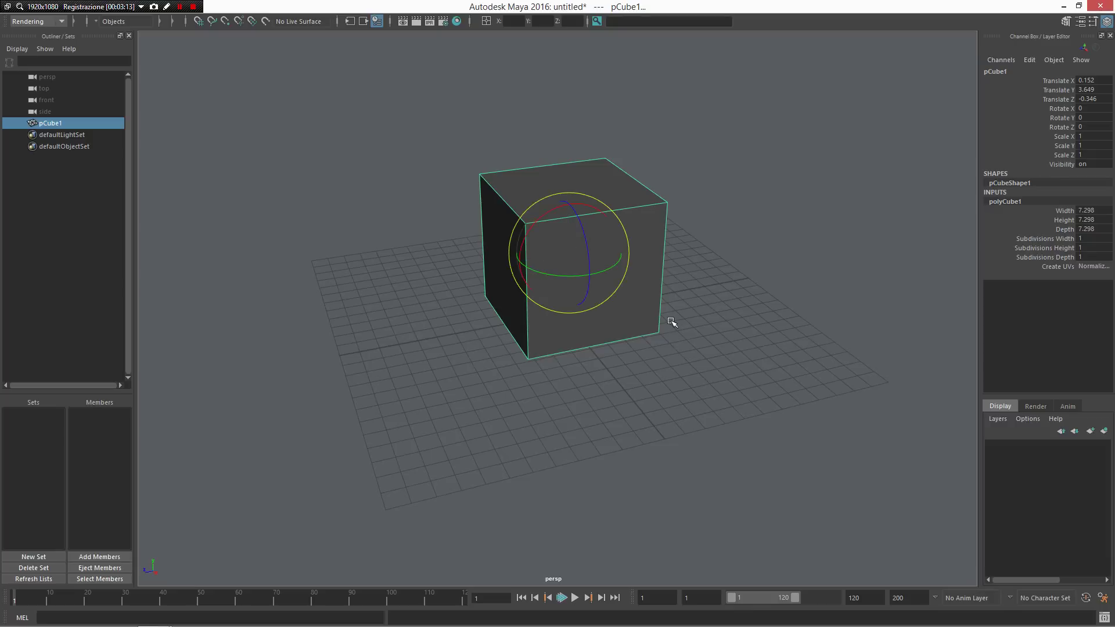
key("r")
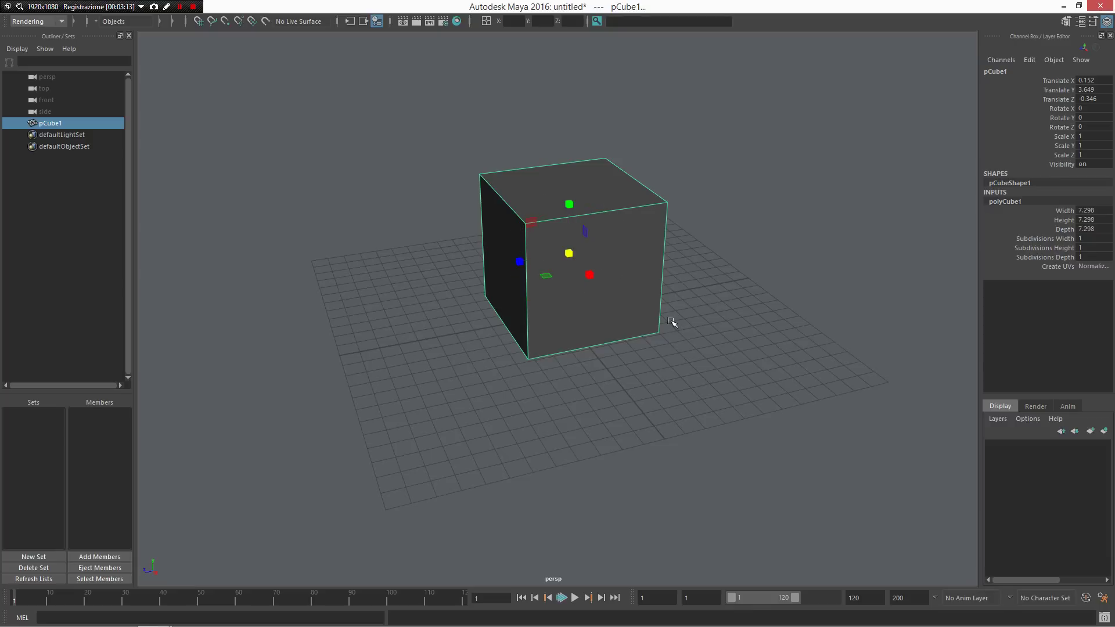
key("t")
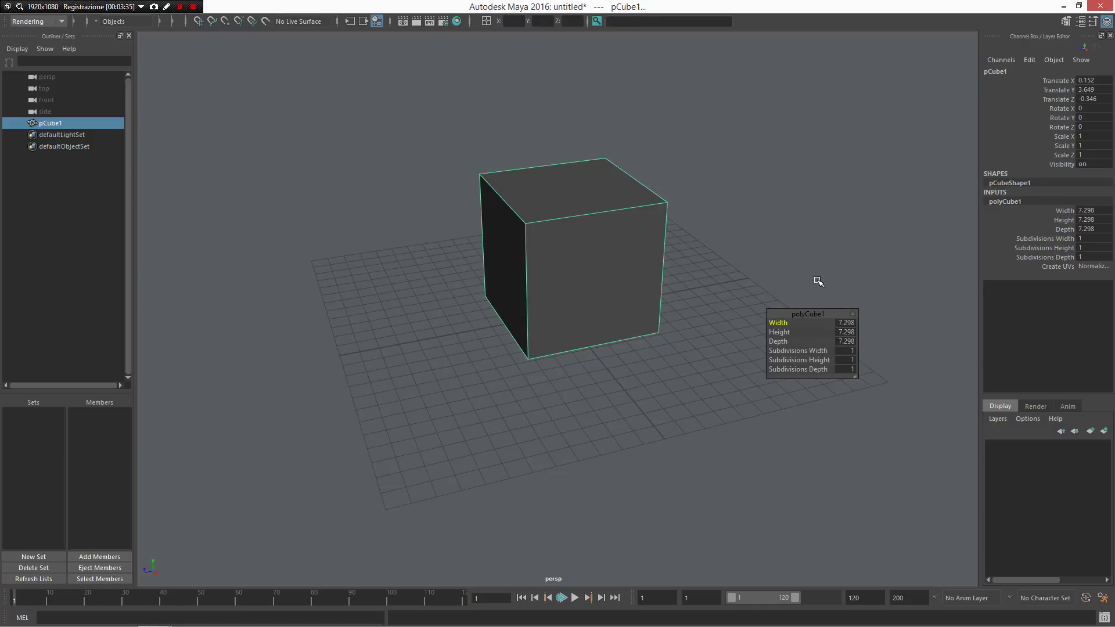
Switch to the light-linking layout and back to the single perspective view, and deselect the cube
key("space")
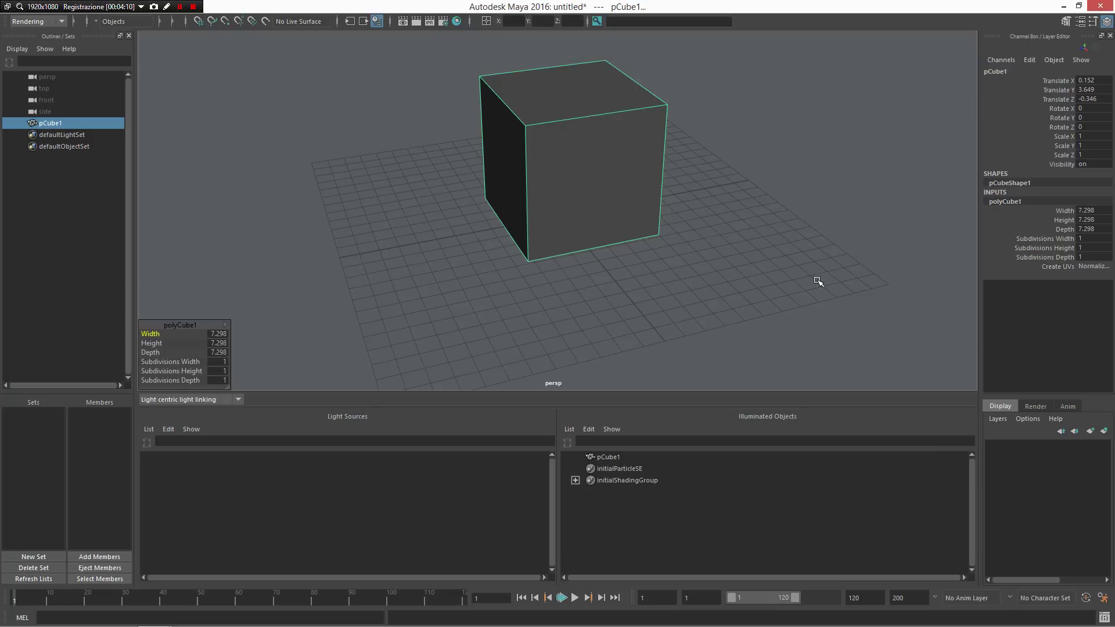
key("space")
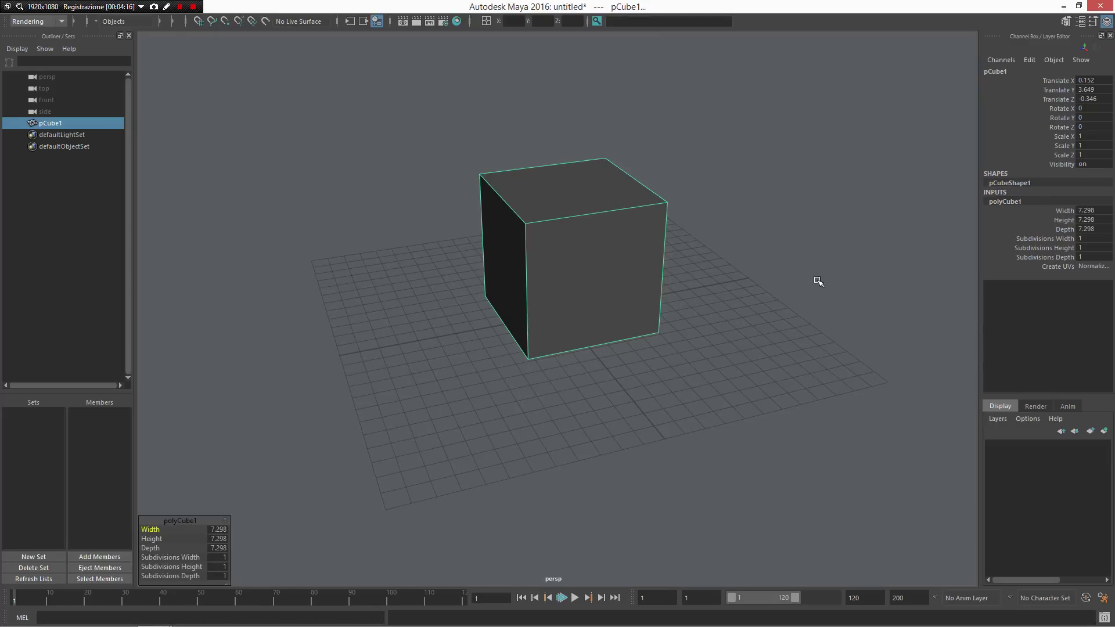
left_click(784, 247)
left_click_drag(784, 246, 727, 243, "alt")
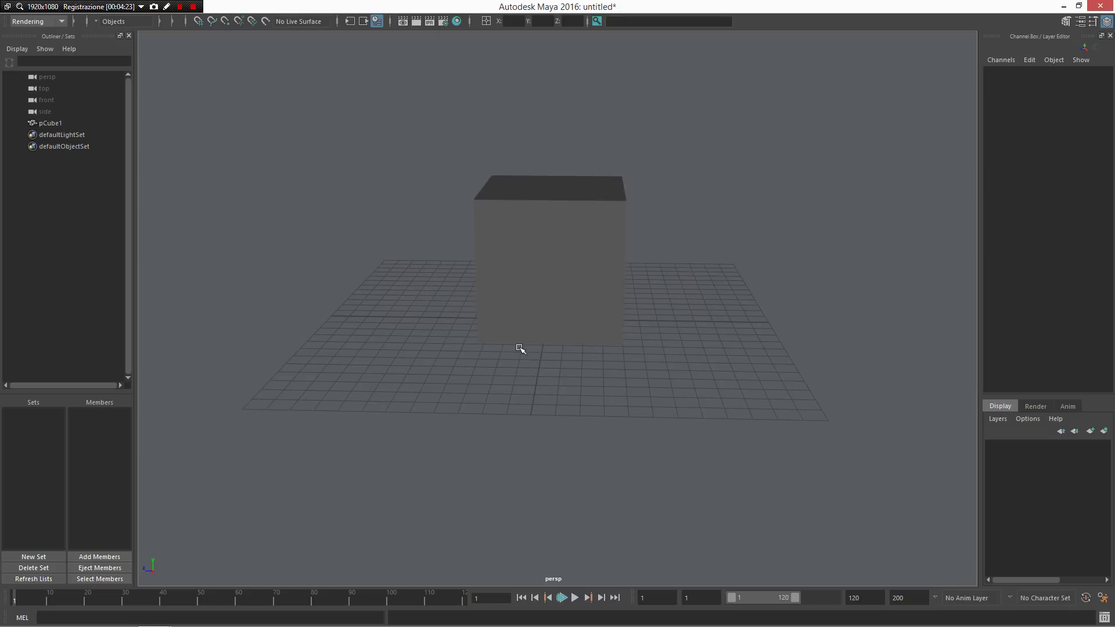
key("space")
left_click_drag(515, 232, 613, 299, "alt")
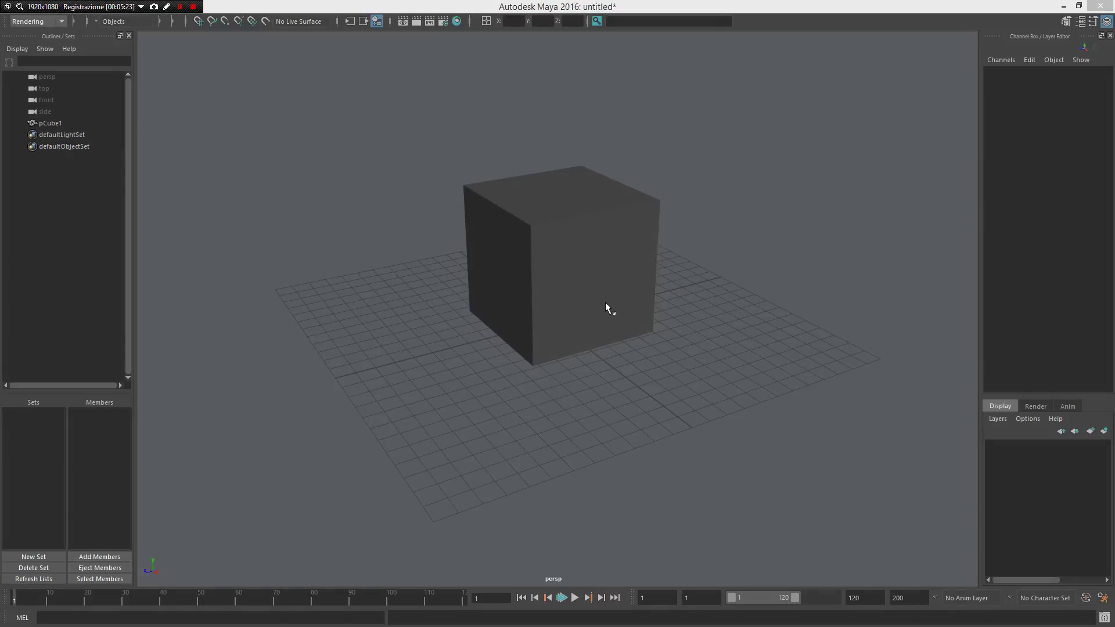
right_click(607, 299)
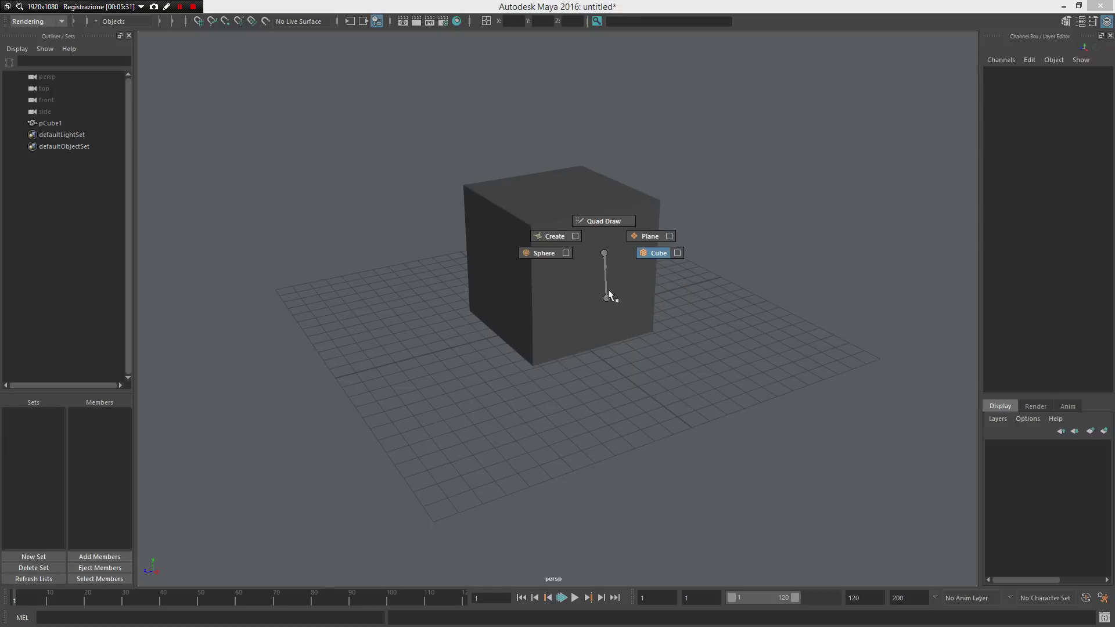
mouse_move(624, 417)
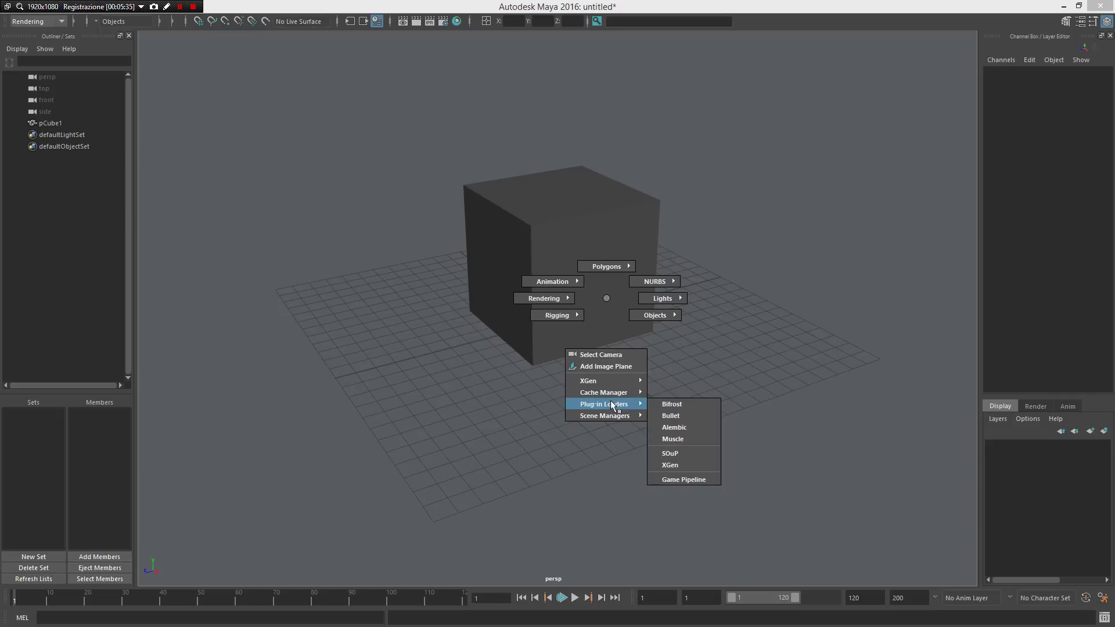
mouse_move(532, 305)
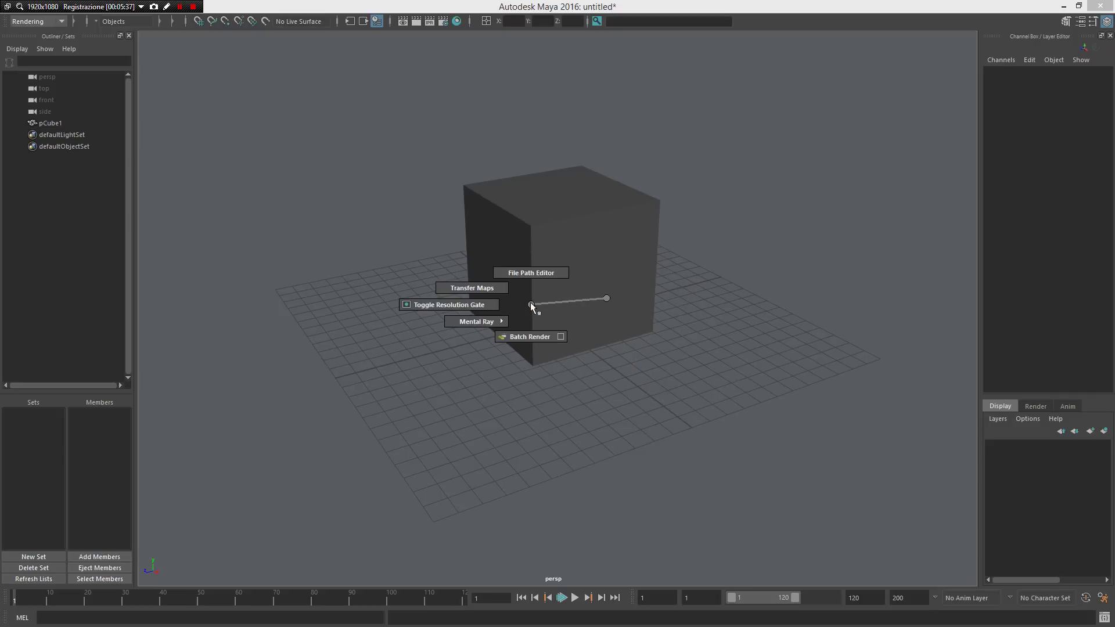
mouse_move(490, 330)
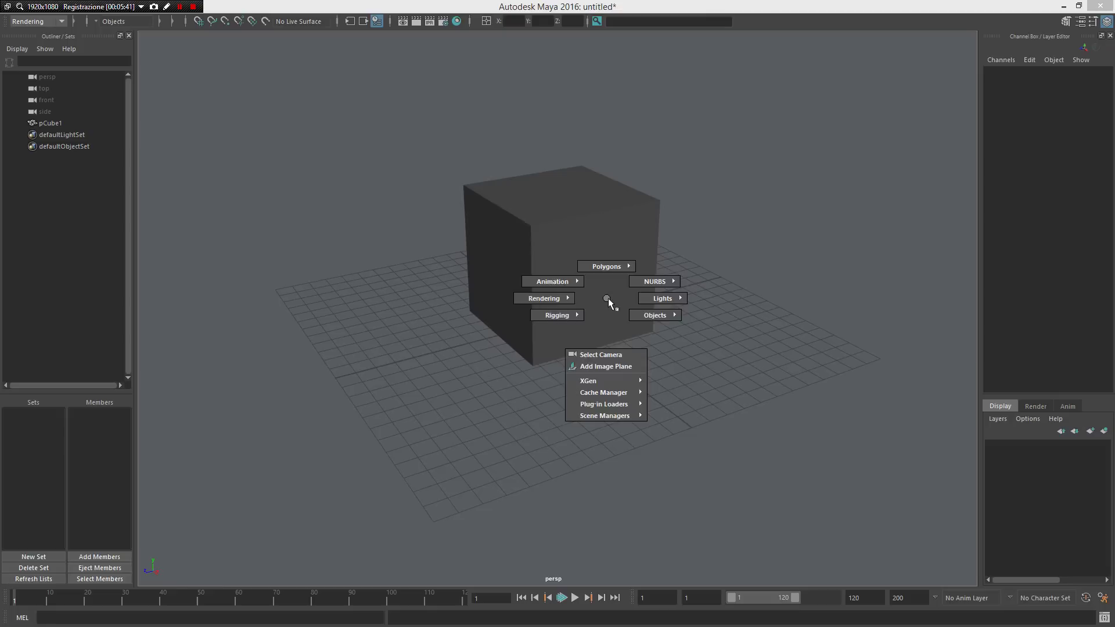
key("space")
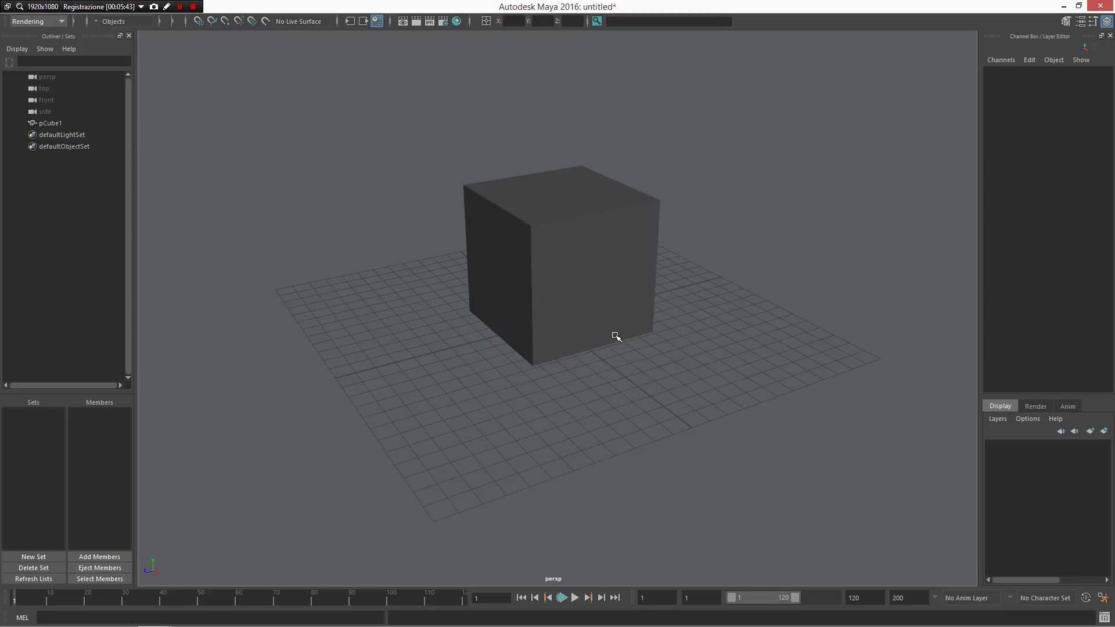
Examine the view and layout options in the viewport's layout marking menu
key("space")
left_click(601, 270)
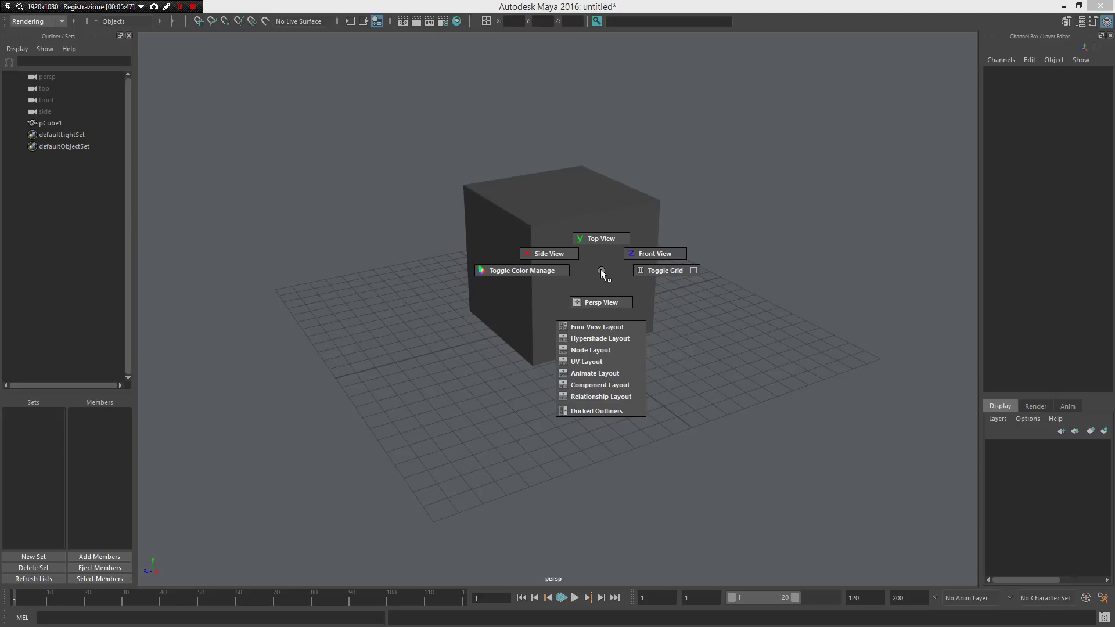
mouse_move(602, 272)
left_mouse_down()
mouse_move(640, 192)
mouse_move(460, 323)
mouse_move(647, 369)
mouse_move(614, 224)
mouse_move(588, 271)
mouse_move(602, 275)
left_mouse_up()
left_click_drag(602, 273, 602, 273)
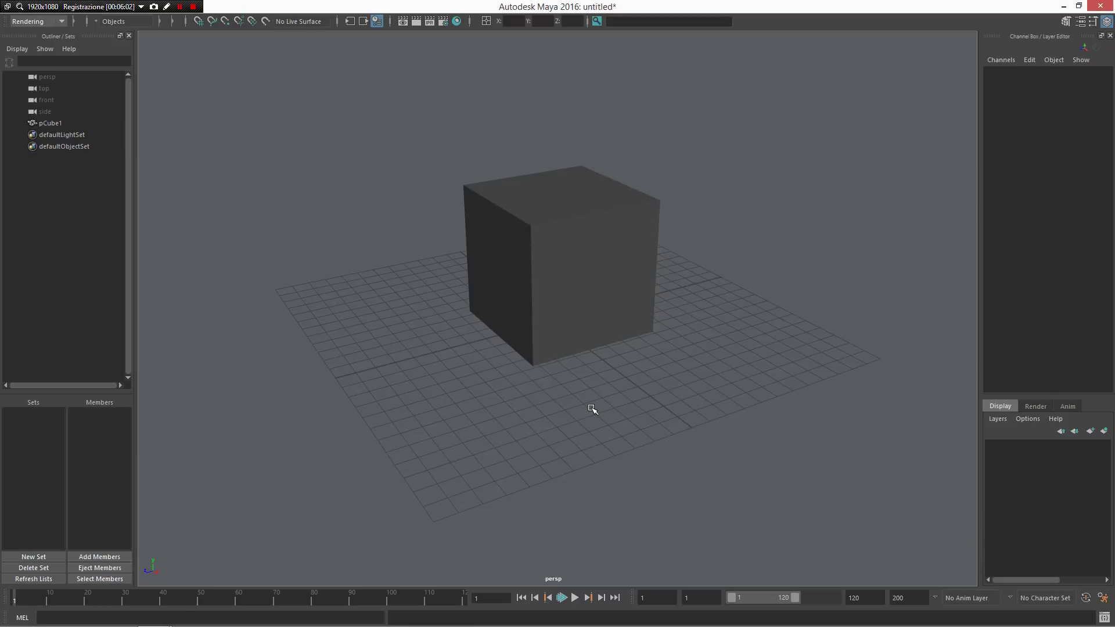
key("space")
left_click(592, 301)
Select the cube and examine the modelling commands in its polygon marking menu
left_click(607, 257)
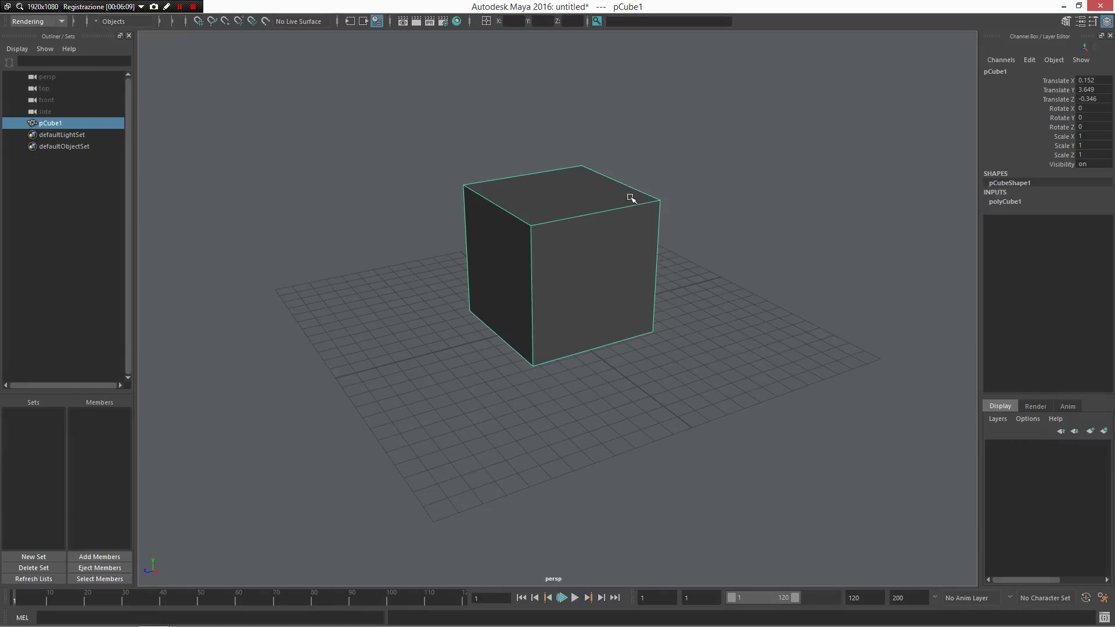
right_click(597, 215, "shift")
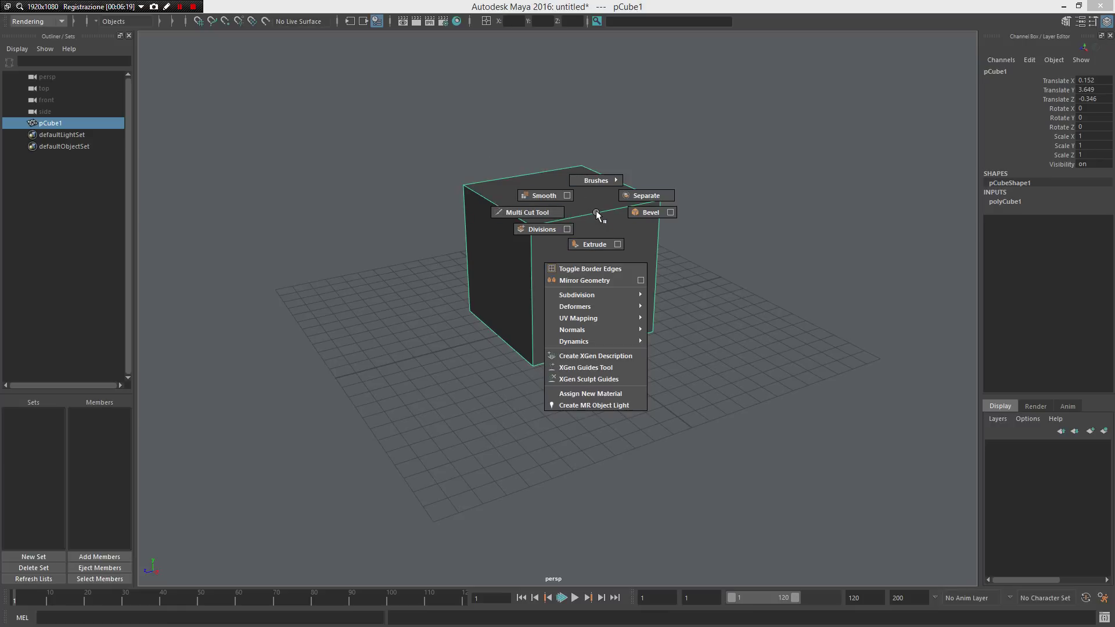
right_click_drag(597, 215, 596, 218, "shift")
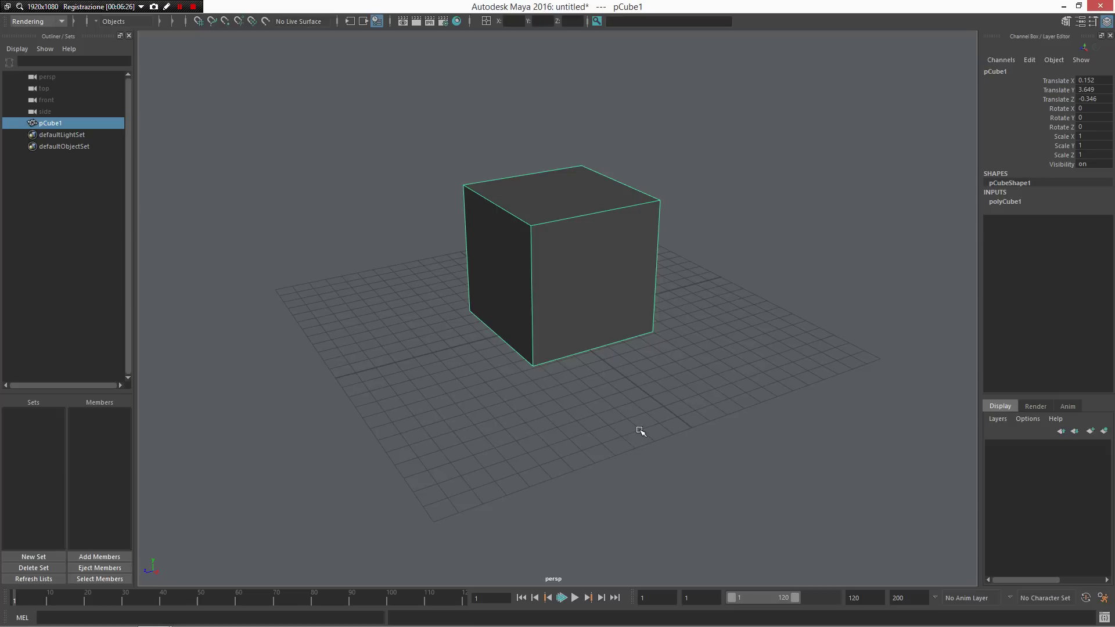
Duplicate the cube and move the copy along X to about 10.9, beside the original
left_click_drag(647, 436, 595, 312, "alt")
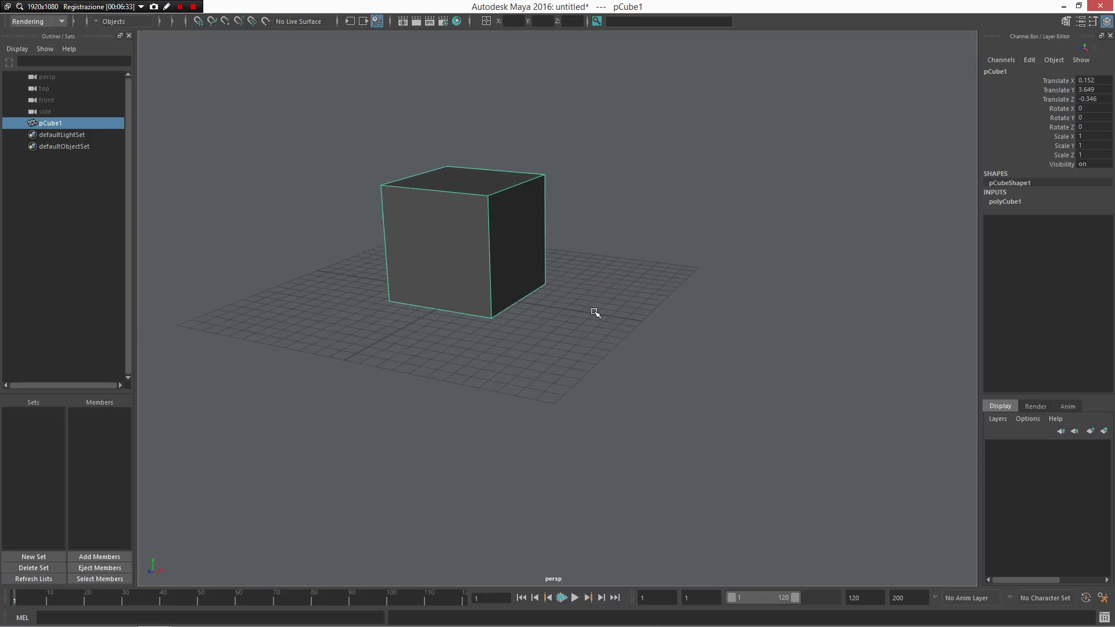
key("ctrl+d")
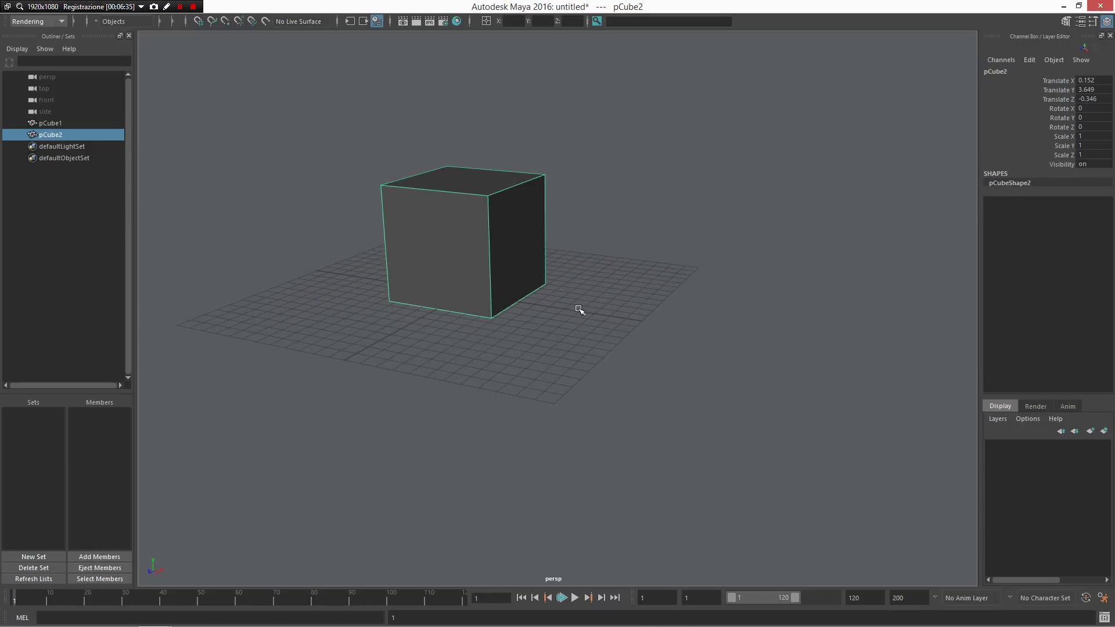
key("w")
left_click_drag(517, 241, 651, 260)
left_click_drag(633, 299, 651, 298, "alt")
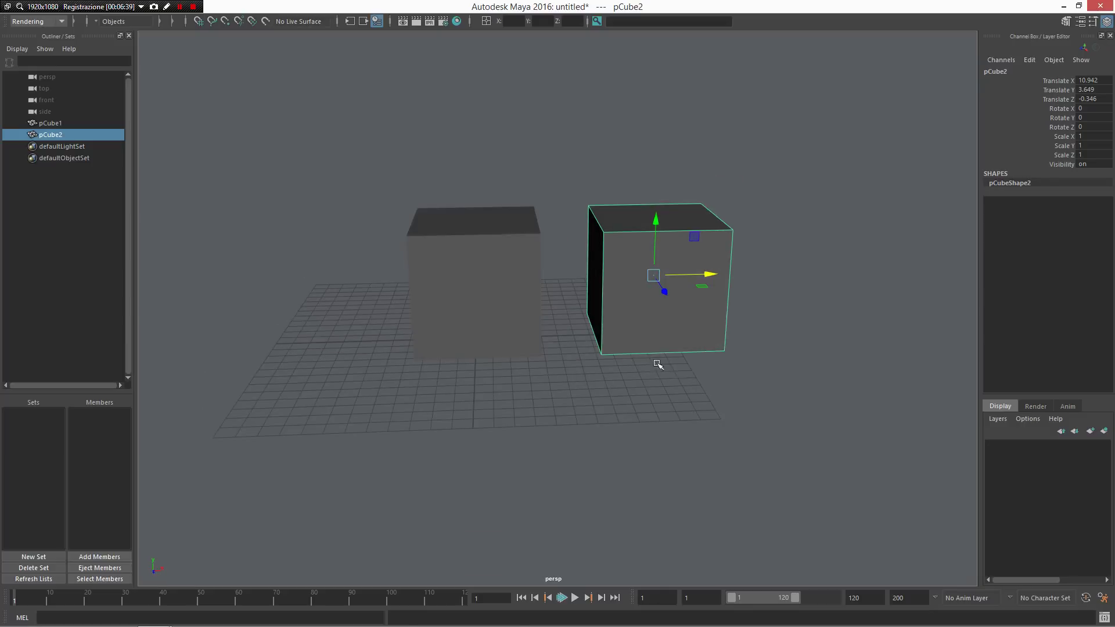
left_click_drag(658, 364, 493, 294, "alt")
left_click_drag(581, 287, 608, 284, "alt")
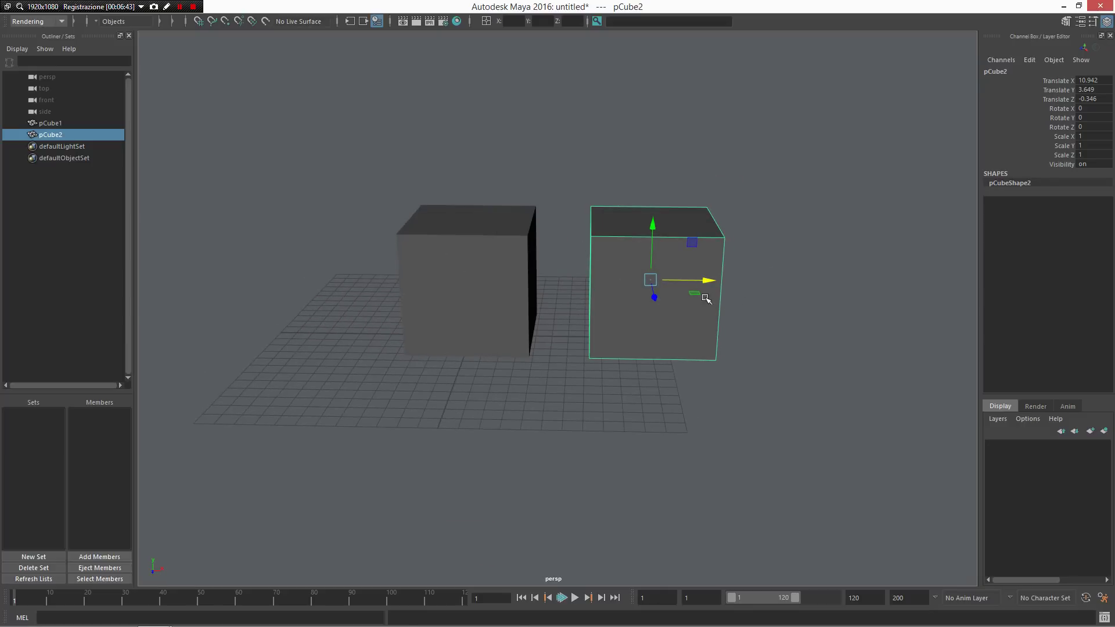
Add the original cube to the selection and examine the marking menu offered for the two meshes
left_click_drag(488, 169, 368, 247, "shift")
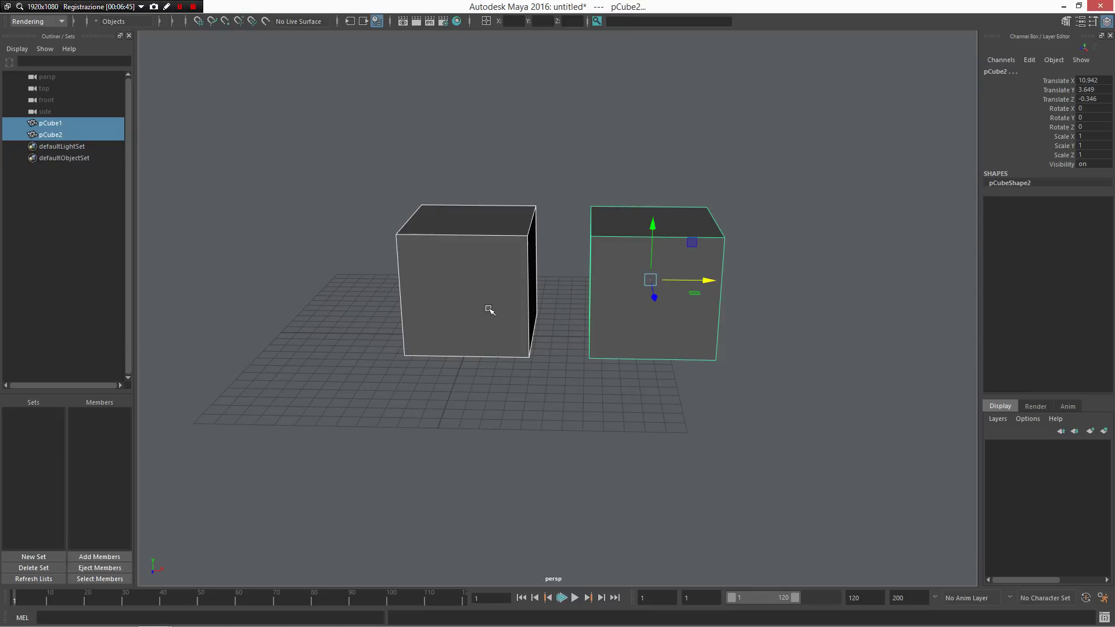
right_click(631, 284, "shift")
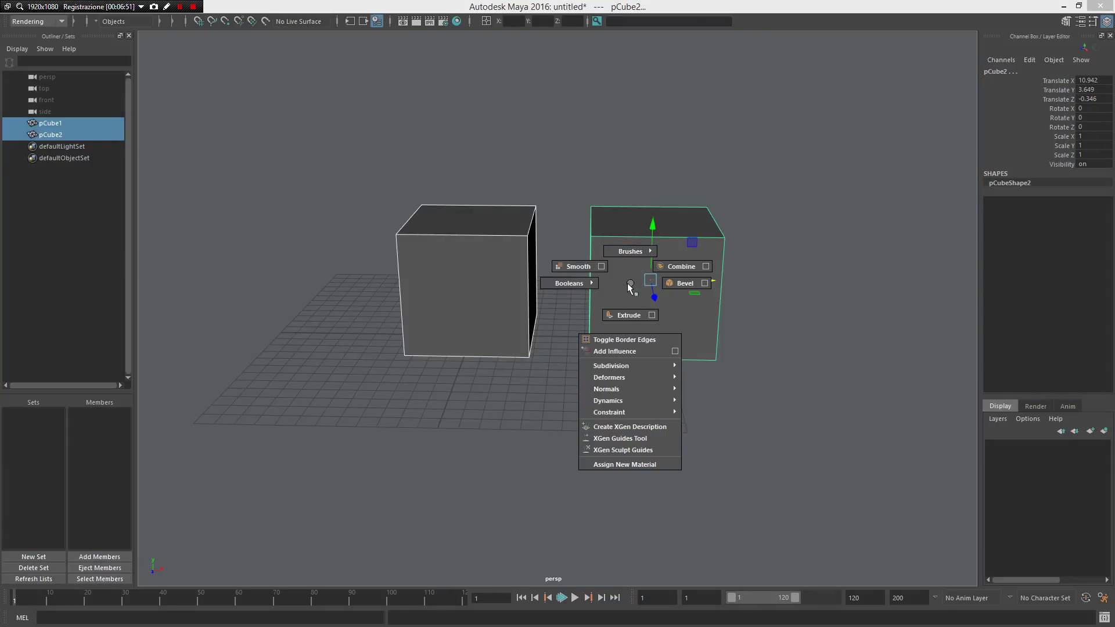
left_click(628, 283)
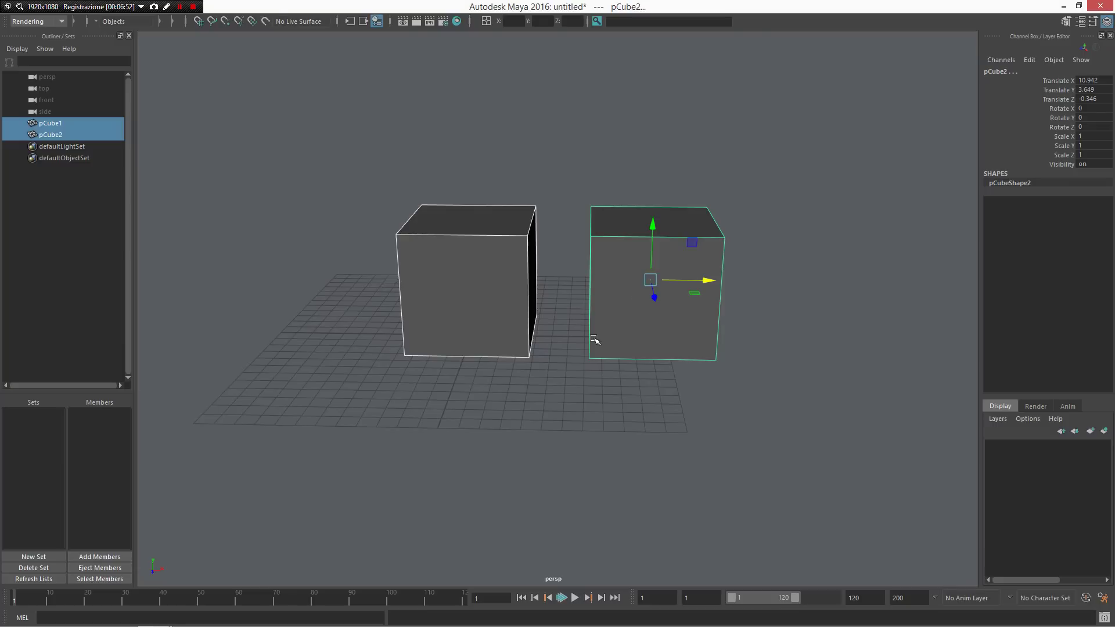
Delete both cubes and create a polygon plane about 11.3 units wide and 16.3 units high over the grid's edge
key("Delete")
left_click_drag(593, 338, 517, 345, "alt")
right_click(517, 343)
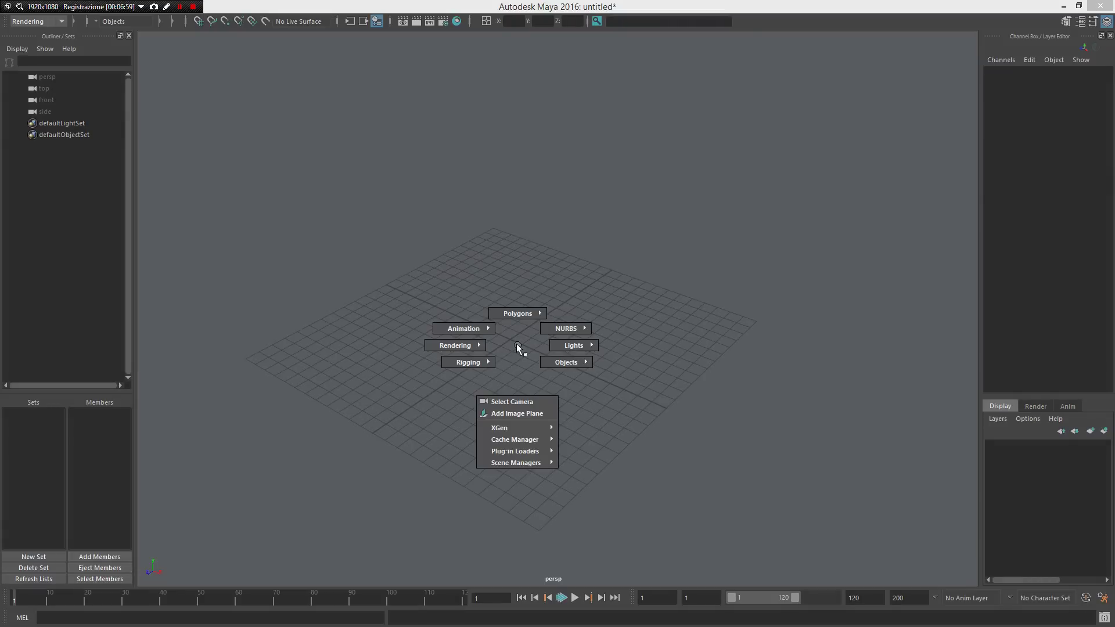
mouse_move(517, 345)
right_mouse_down("shift")
mouse_move(503, 262)
mouse_move(455, 264)
mouse_move(515, 249)
right_mouse_up("shift")
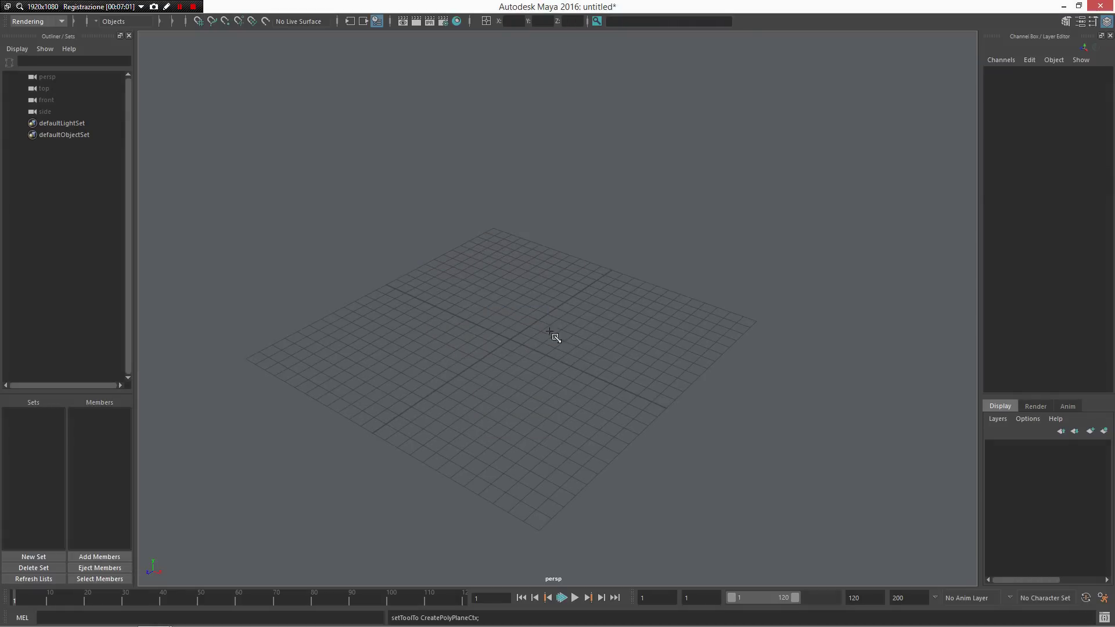
left_click_drag(524, 359, 542, 301)
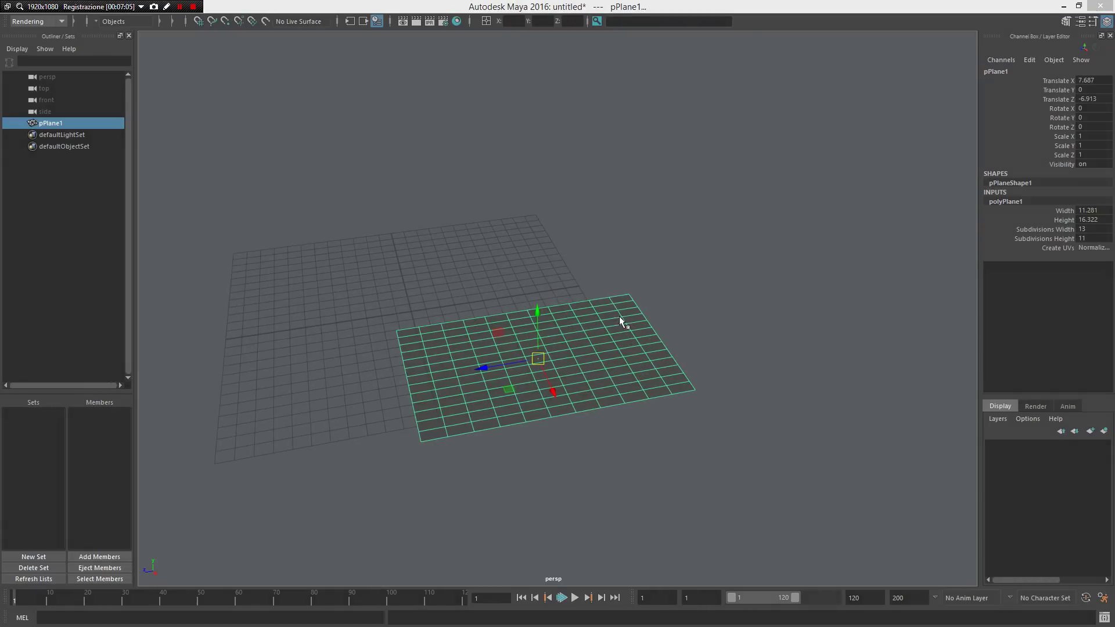
Create a three-joint chain along the length of the plane and activate the Move tool on its root joint
right_click(621, 318)
mouse_move(620, 318)
right_mouse_down("shift")
mouse_move(668, 350)
mouse_move(646, 337)
mouse_move(572, 347)
mouse_move(510, 372)
mouse_move(586, 380)
right_mouse_up("shift")
left_click(411, 388)
left_click(507, 370)
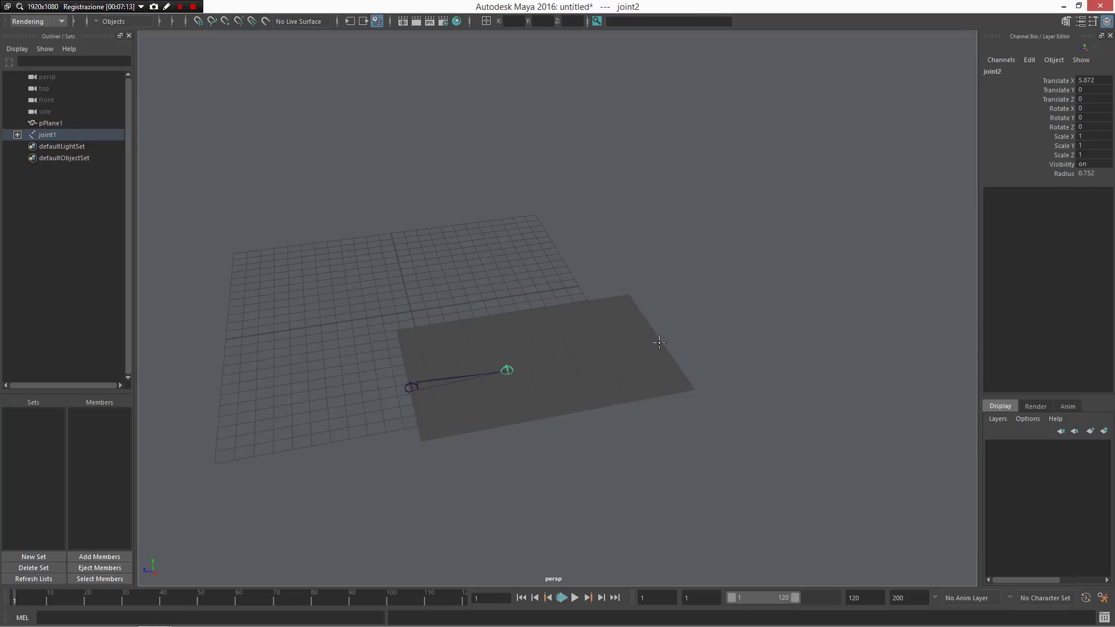
left_click(660, 343)
key("Return")
key("w")
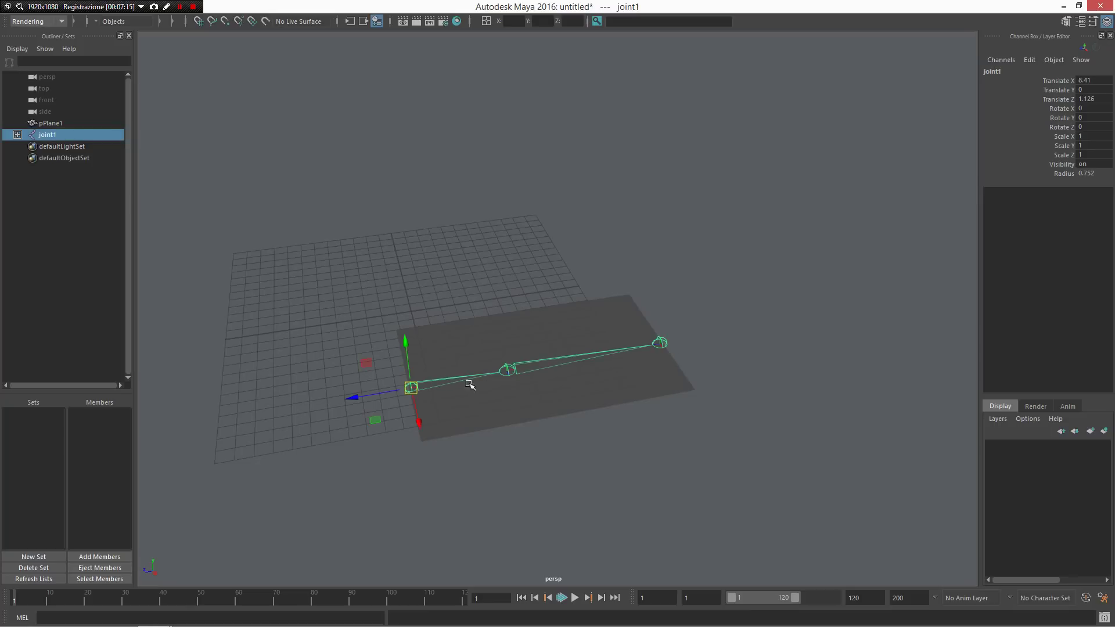
Add the plane to the joint chain selection and bind it to the joints as a skin
left_click(571, 402, "shift")
left_click_drag(571, 402, 612, 389, "alt")
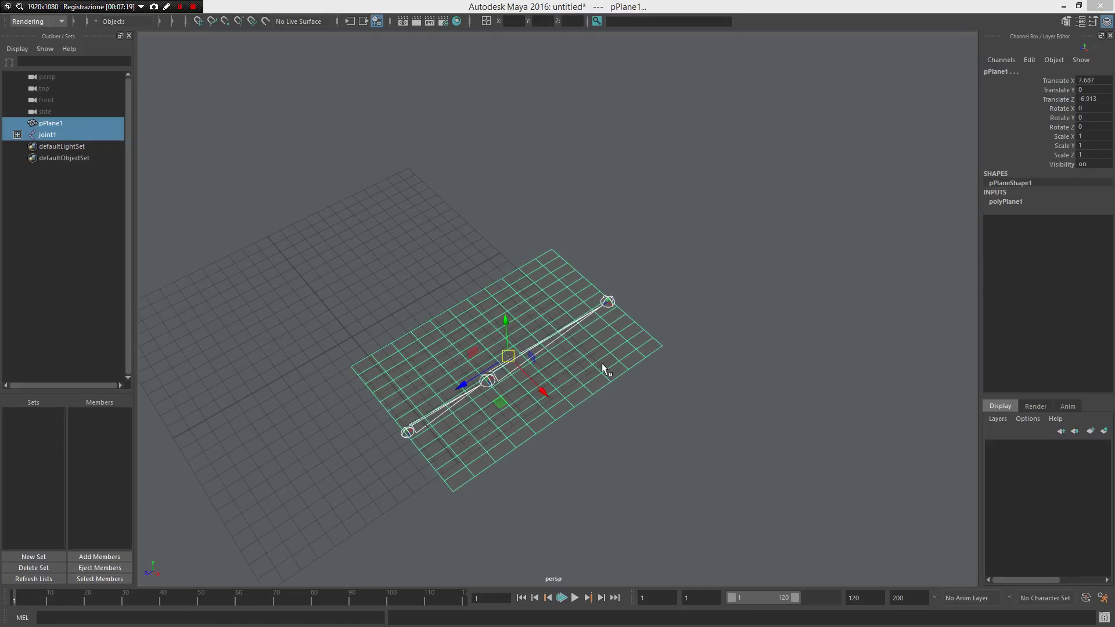
right_click_drag(602, 364, 586, 314, "shift")
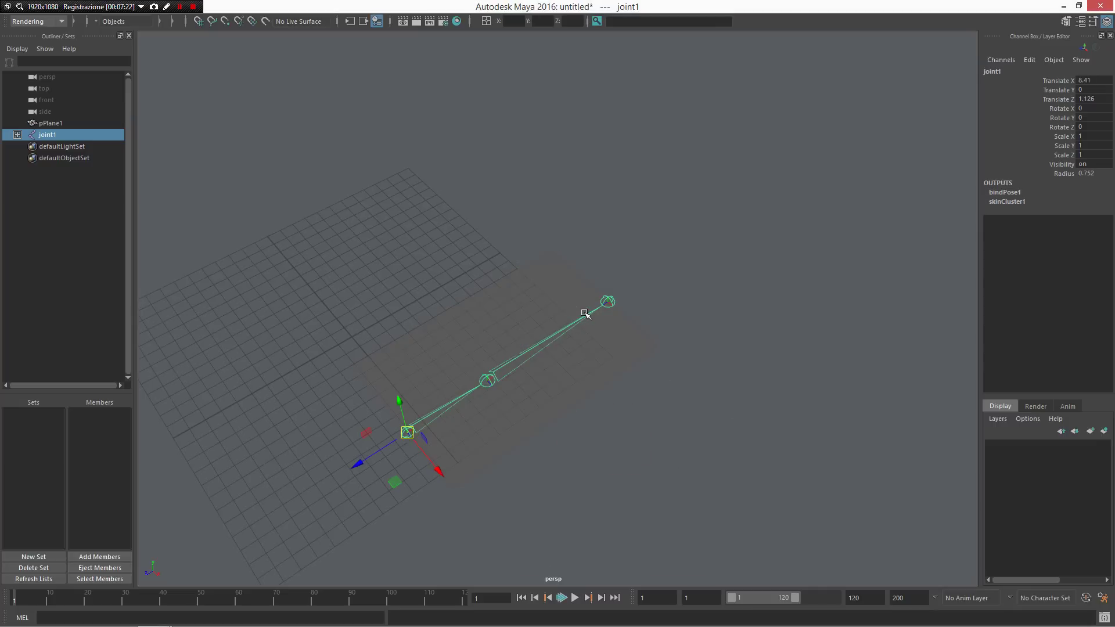
Select the middle joint of the chain, and switch the selection to the skinned plane
left_click(572, 323)
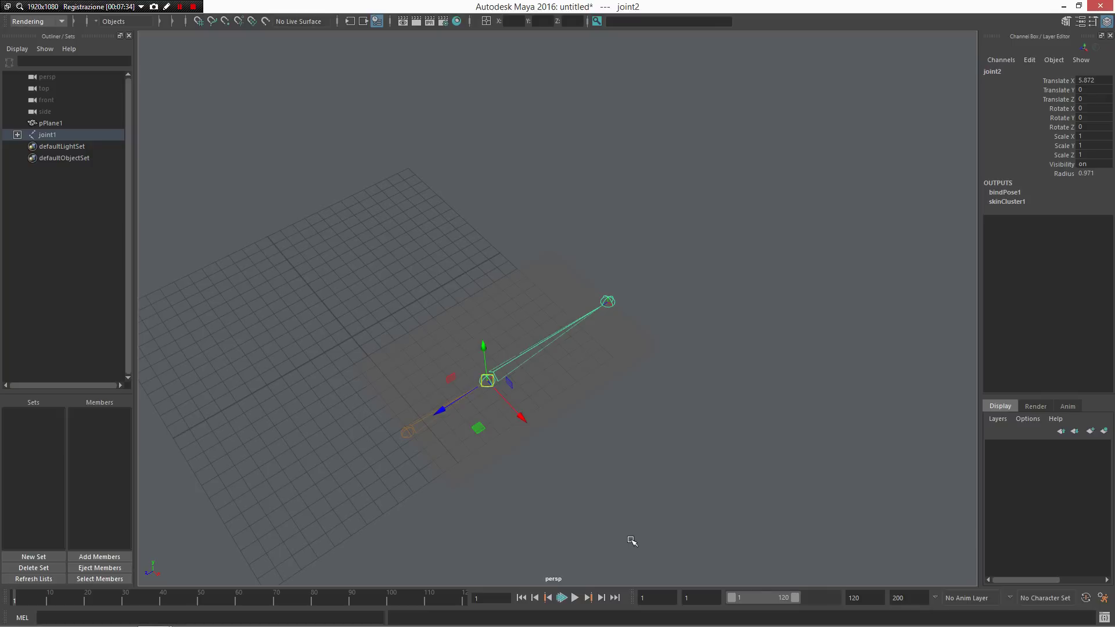
left_click(621, 355)
left_click(619, 366)
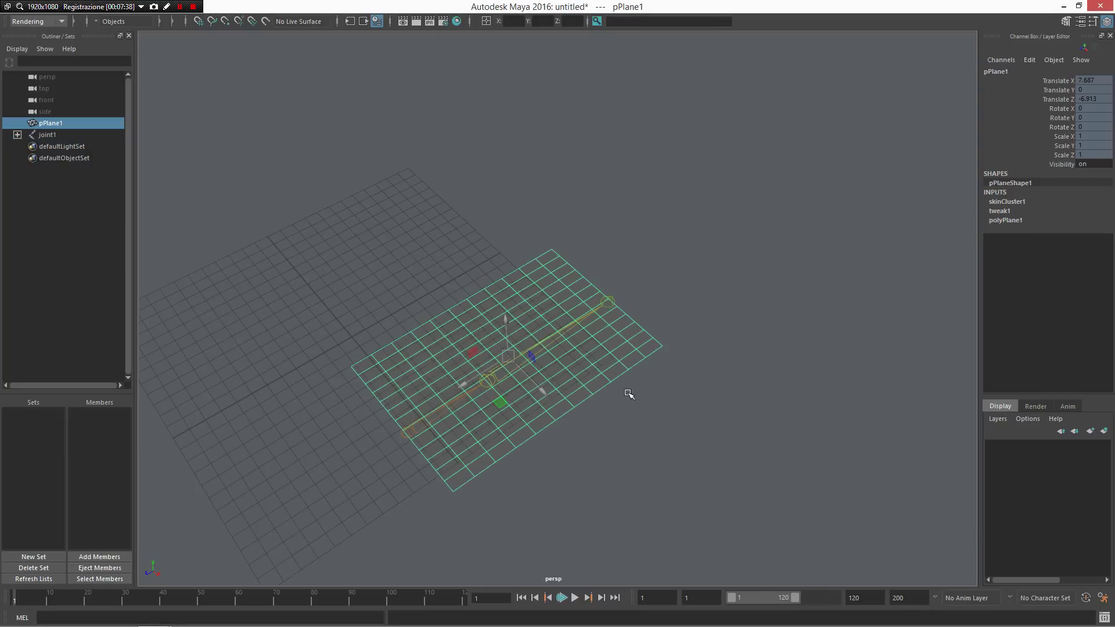
Try selecting a single face on the skinned plane in face mode, and return to object mode
left_click(607, 368)
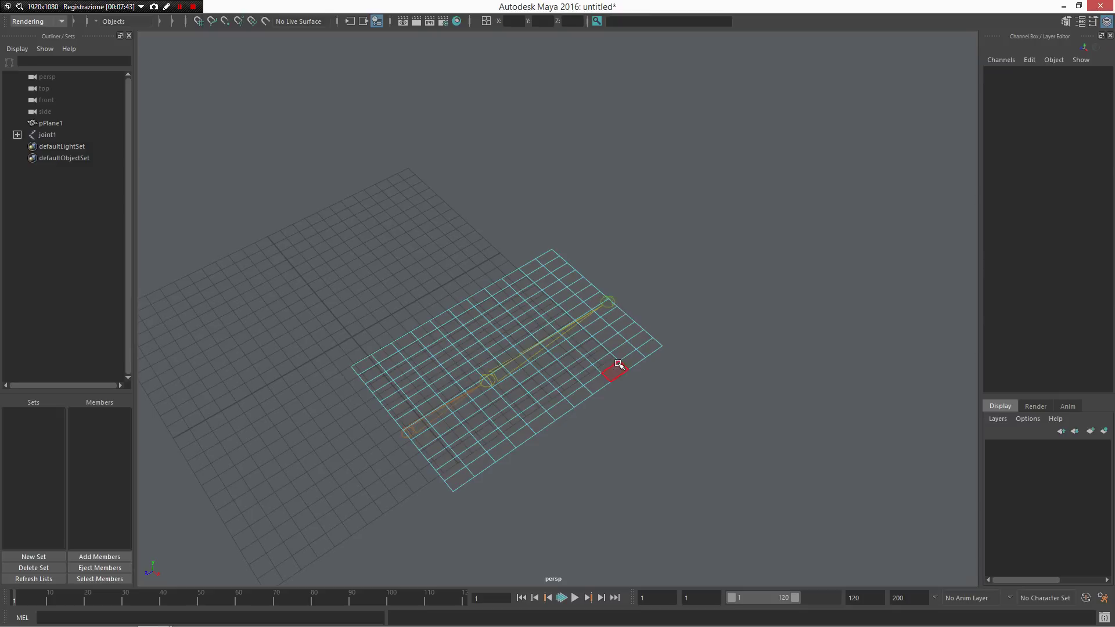
left_click(619, 362)
left_click(477, 325)
left_click(540, 391)
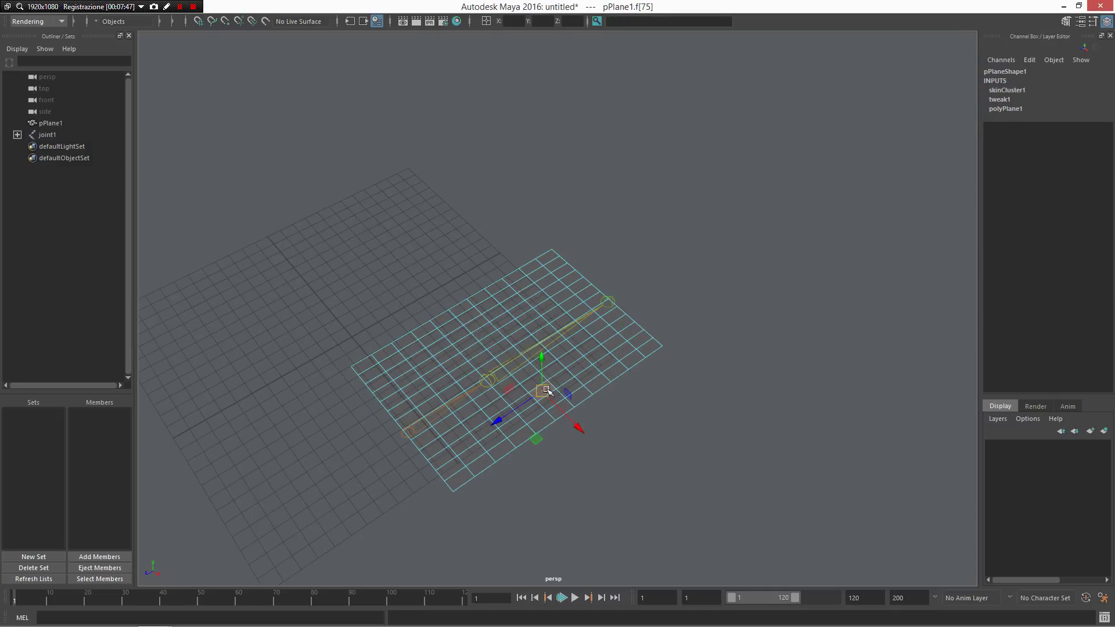
key("ctrl+h")
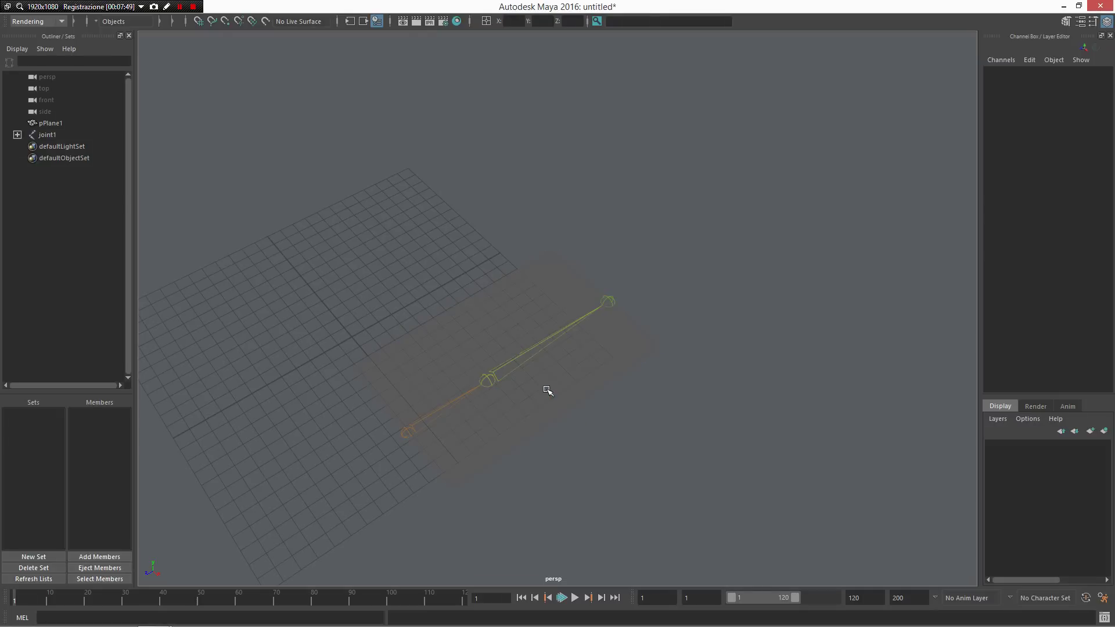
Select the whole plane again and examine the marking menu of the Outliner
key("F8")
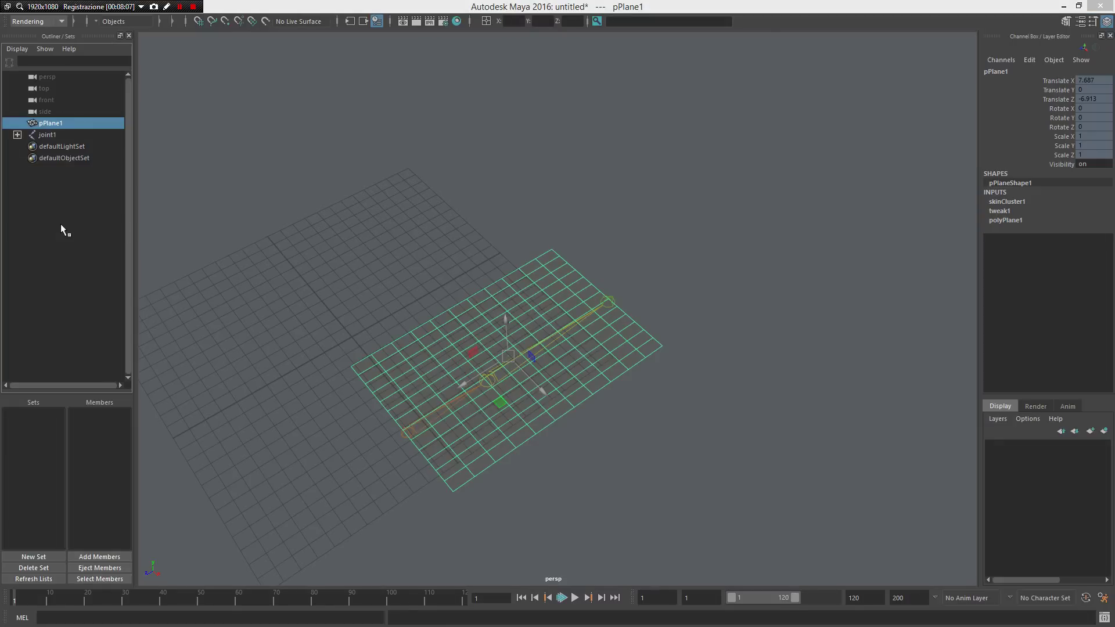
mouse_move(61, 225)
right_mouse_down()
mouse_move(99, 210)
mouse_move(66, 238)
mouse_move(63, 209)
mouse_move(82, 337)
mouse_move(57, 243)
mouse_move(82, 378)
mouse_move(51, 211)
mouse_move(68, 252)
mouse_move(61, 228)
right_mouse_up()
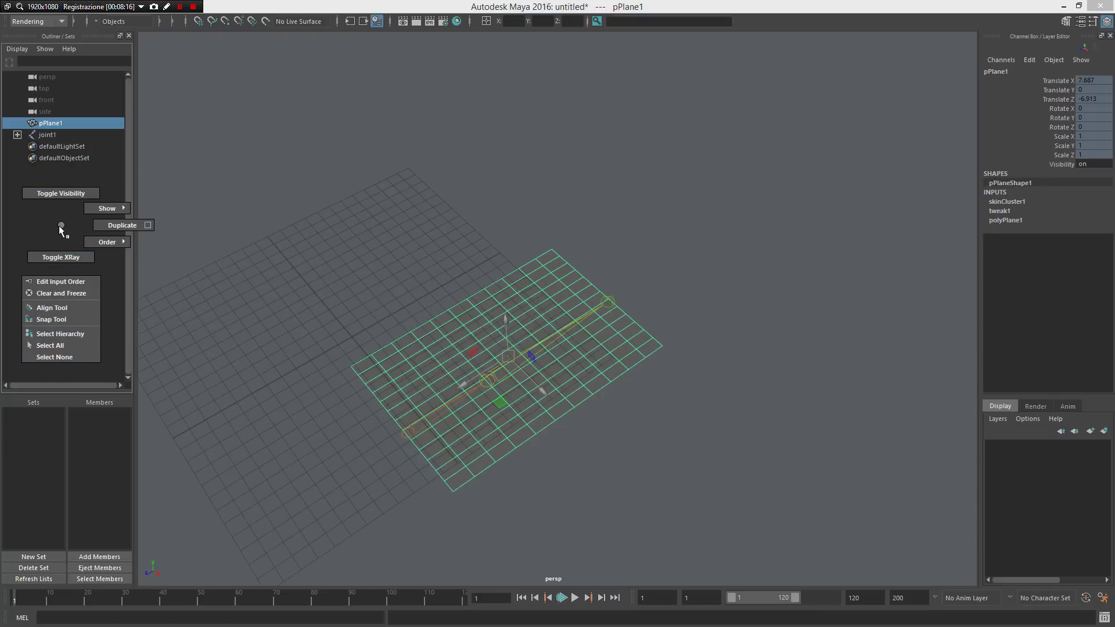
right_click_drag(61, 231, 62, 232)
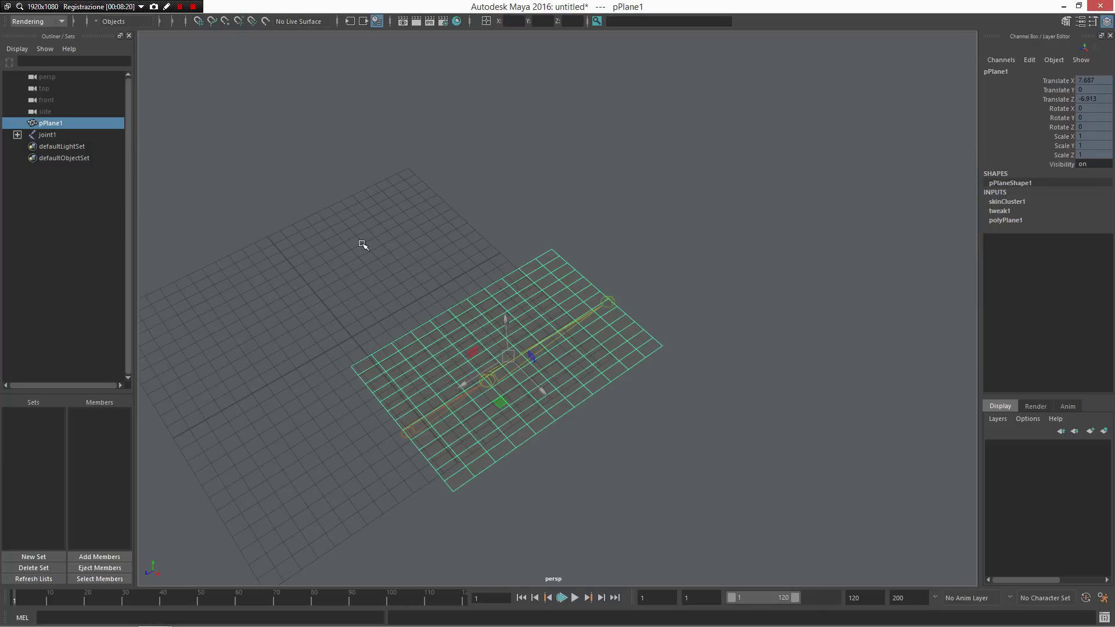
Switch to the Persp and Hypershade layout and select the lambert1 material
left_click(362, 244)
left_click(361, 242)
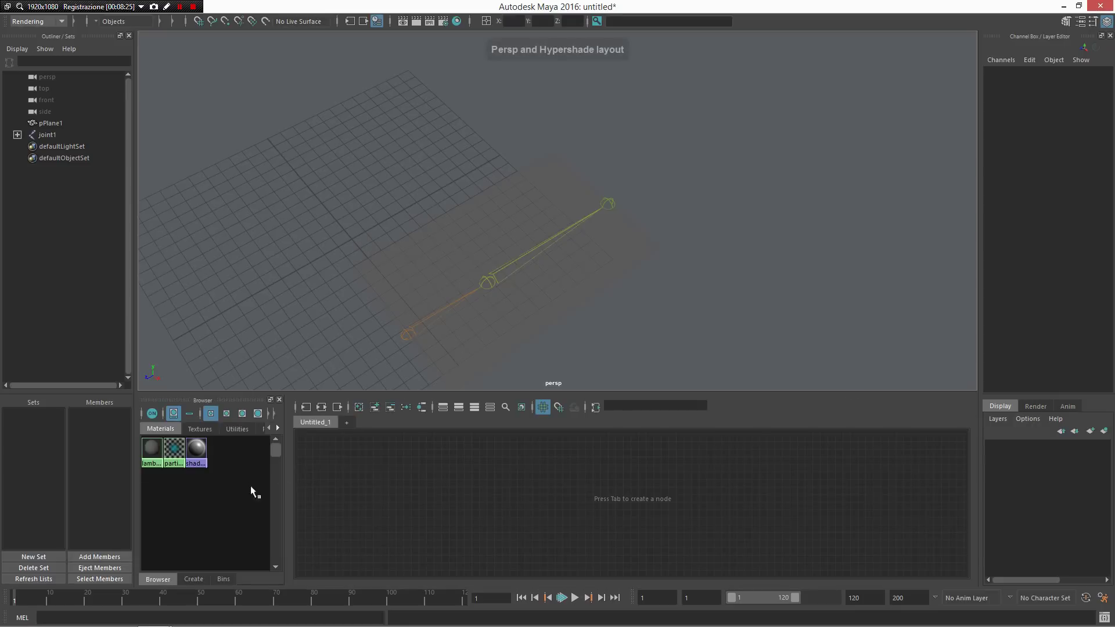
left_click(152, 451)
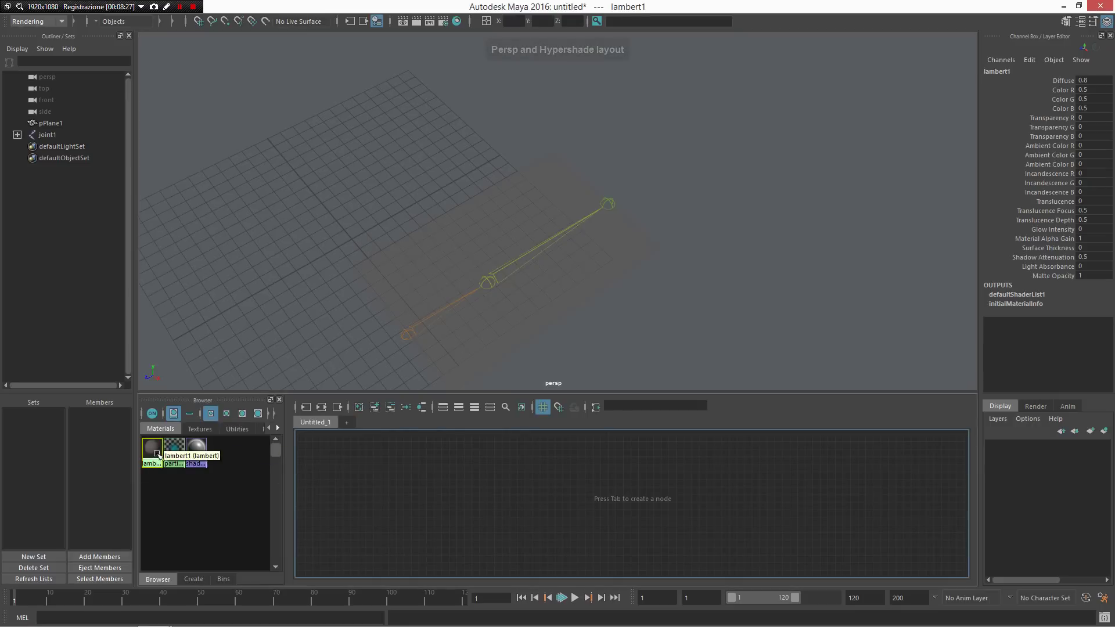
Examine the material marking menu in the Hypershade work area, and return to the single perspective view
right_click(527, 537)
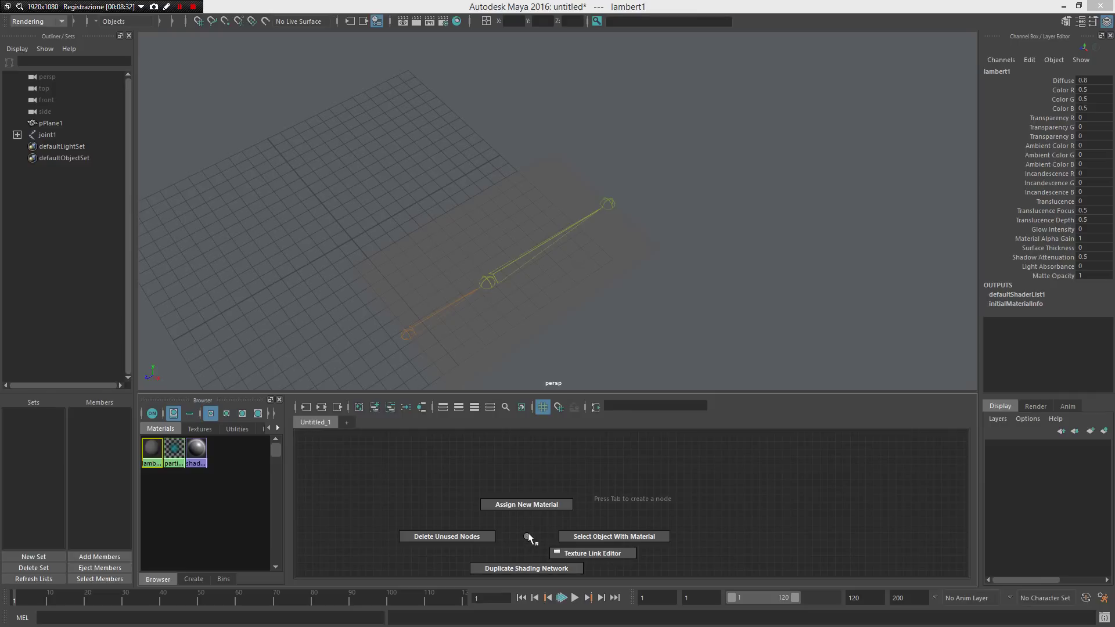
mouse_move(528, 532)
right_mouse_down()
mouse_move(555, 489)
mouse_move(607, 532)
mouse_move(527, 535)
right_mouse_up()
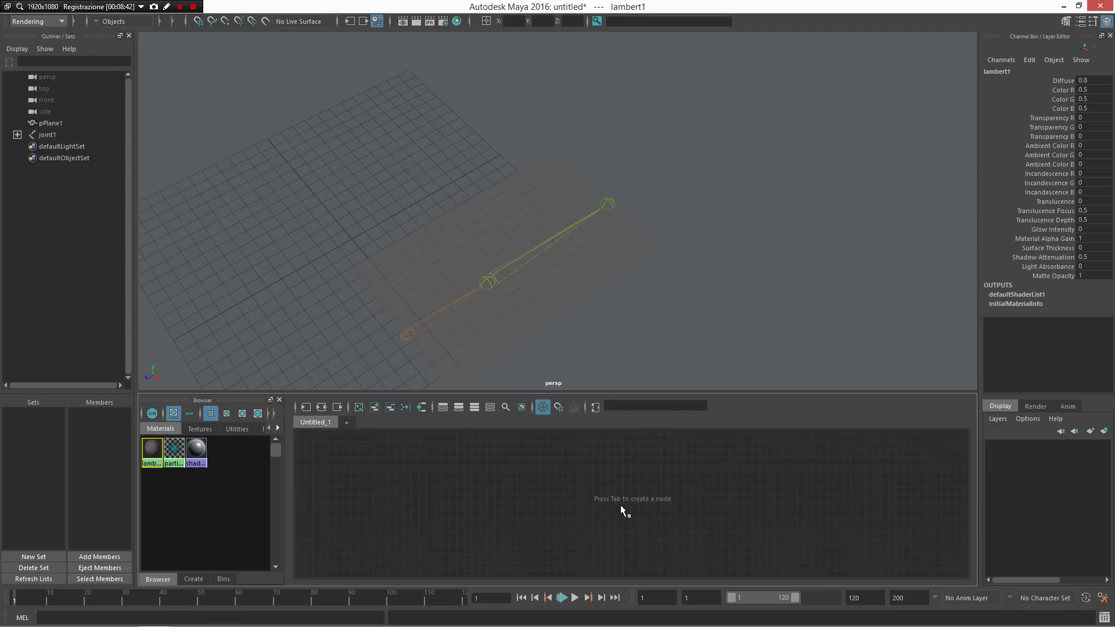
key("space")
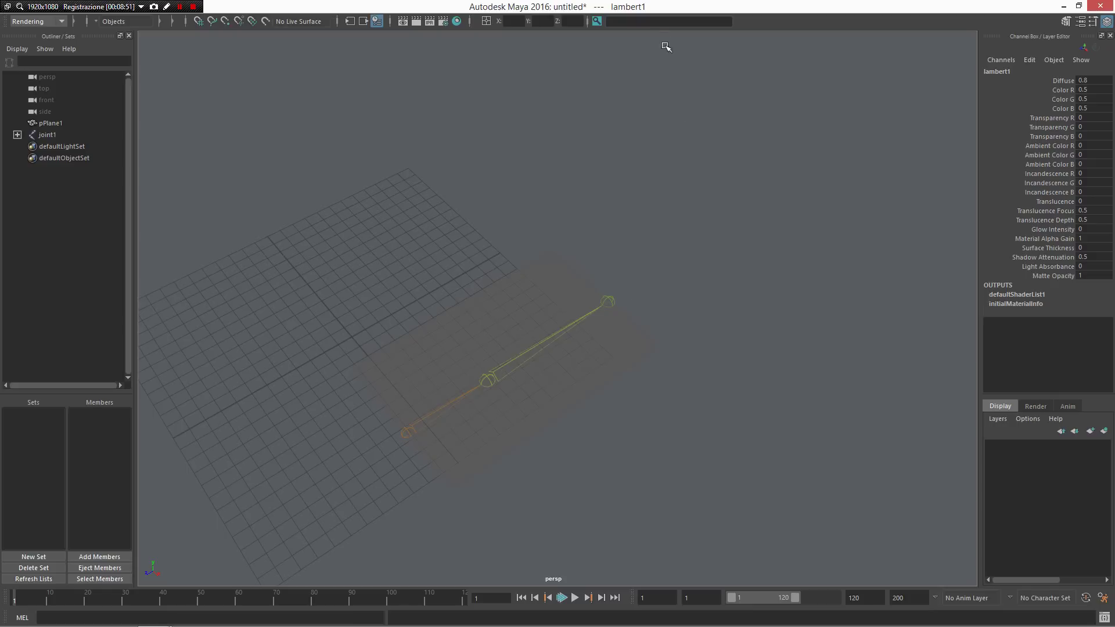
Search the available commands for "paint"
left_click(668, 22)
type("paint")
key("Return")
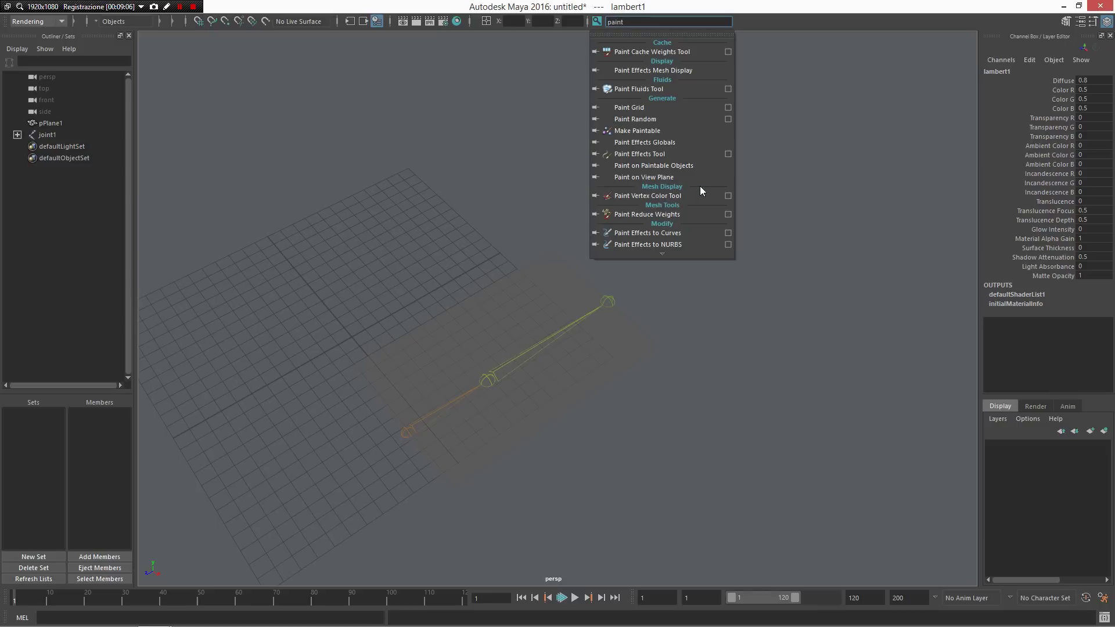